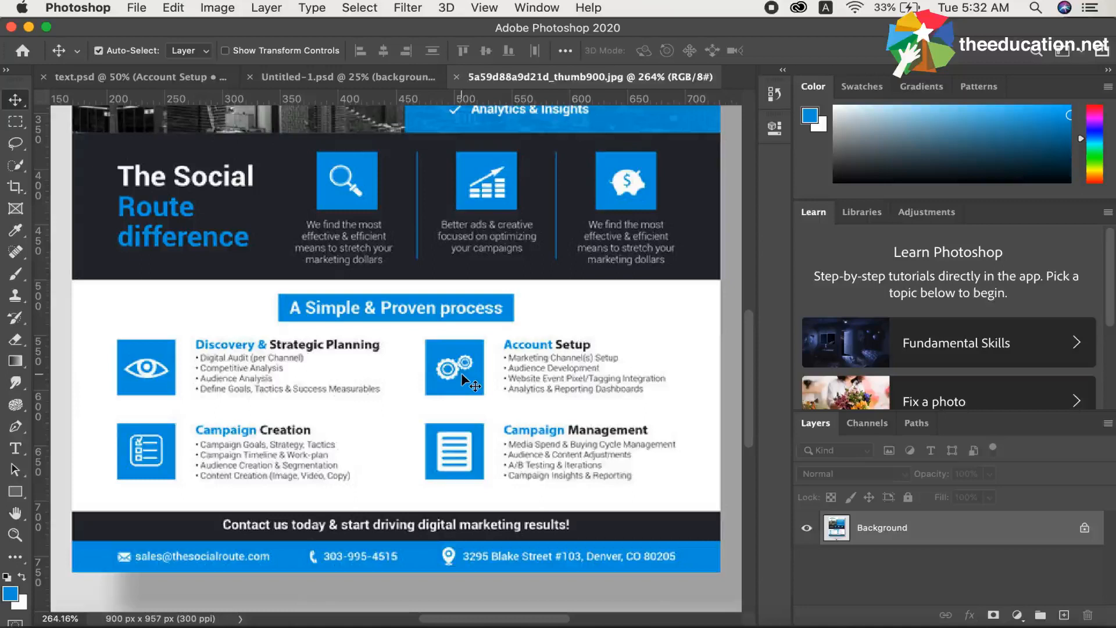
Step: In Untitled-1.psd, add a new layer group at the top of the layer stack and name it "a simple process"
click(318, 77)
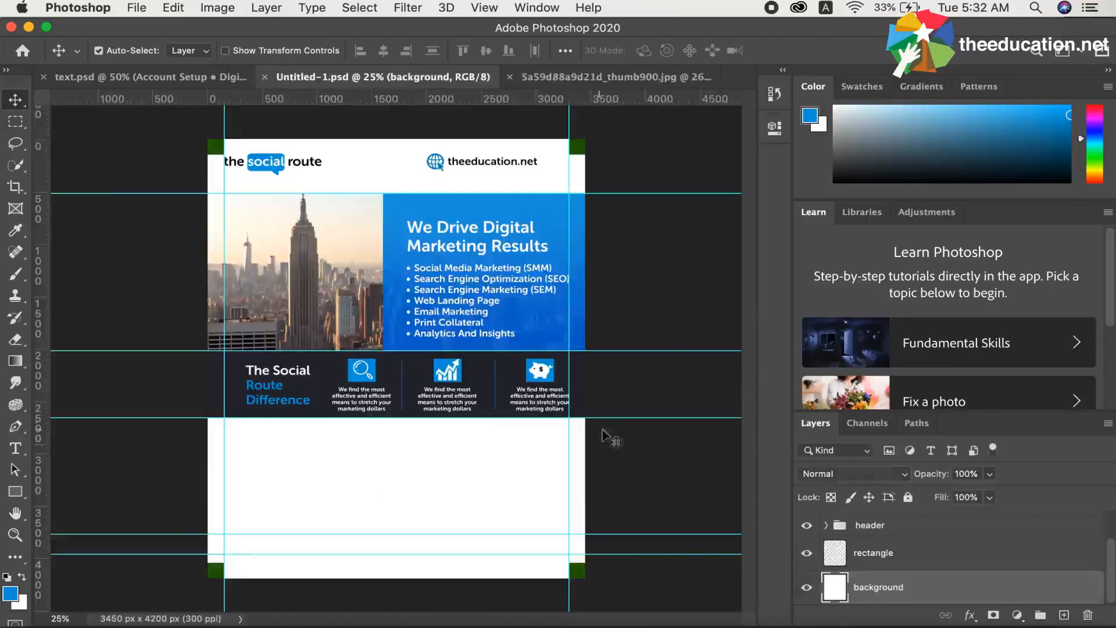
click(623, 453)
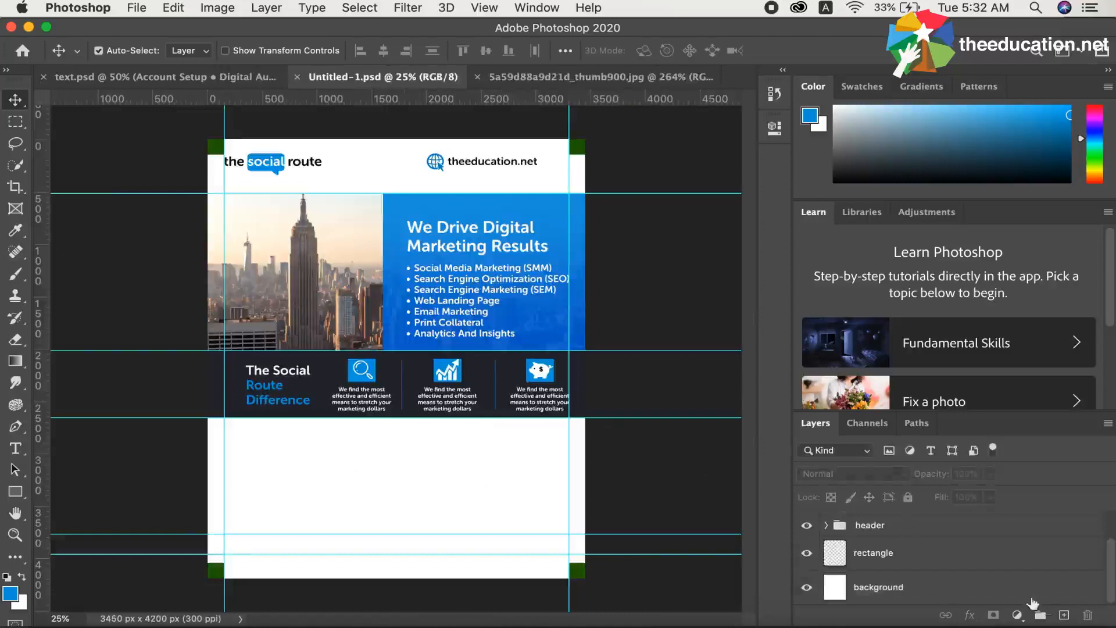
click(1036, 616)
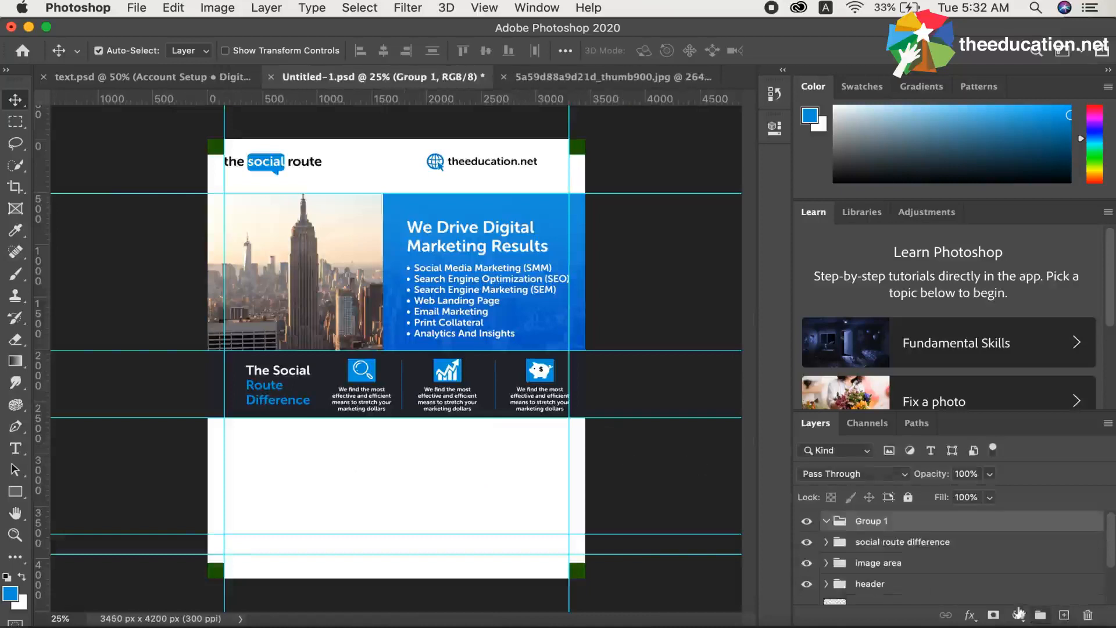
double_click(873, 522)
text(a so)
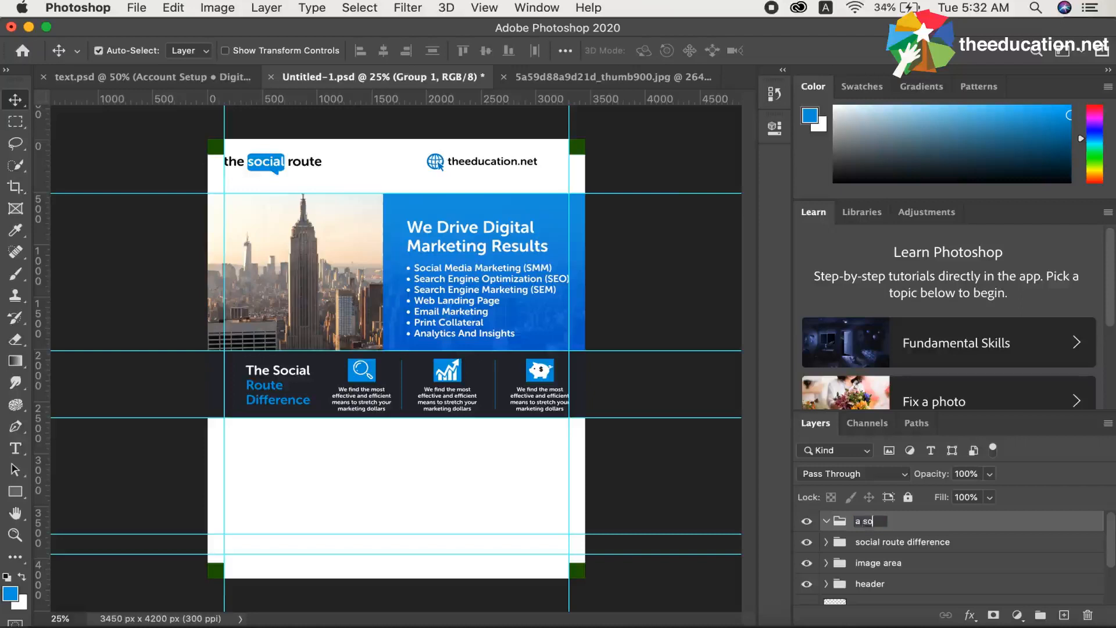
key(BackSpace)
text(imple process)
key(Return)
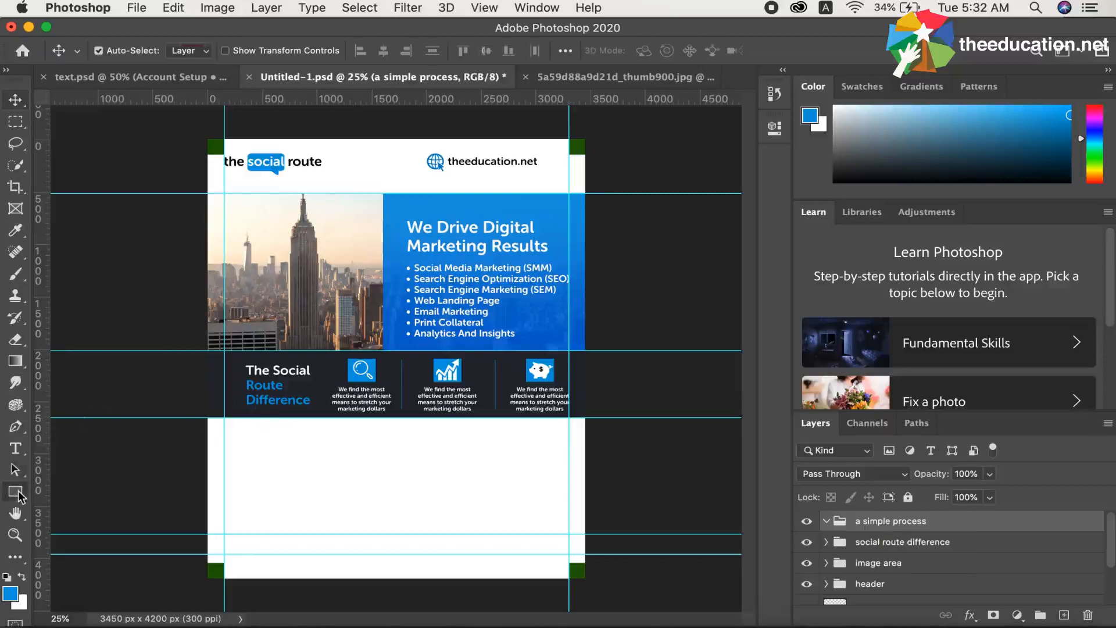
Step: Draw a rectangle about 1698 × 191 px just below the dark band and fill it with the recently used blue
click(15, 491)
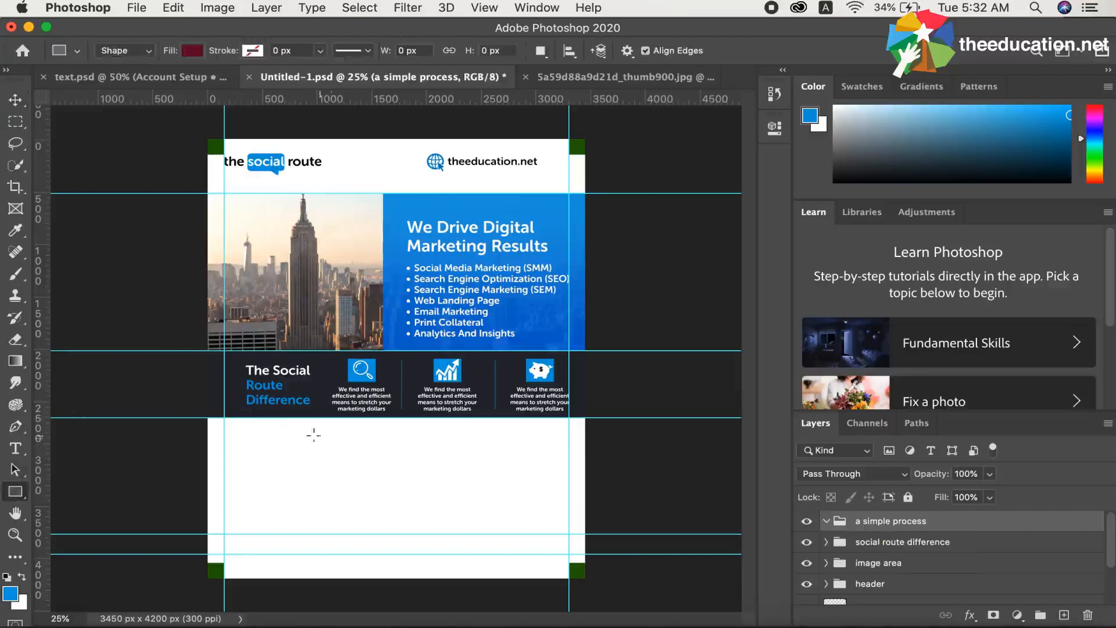
drag(295, 427, 481, 447)
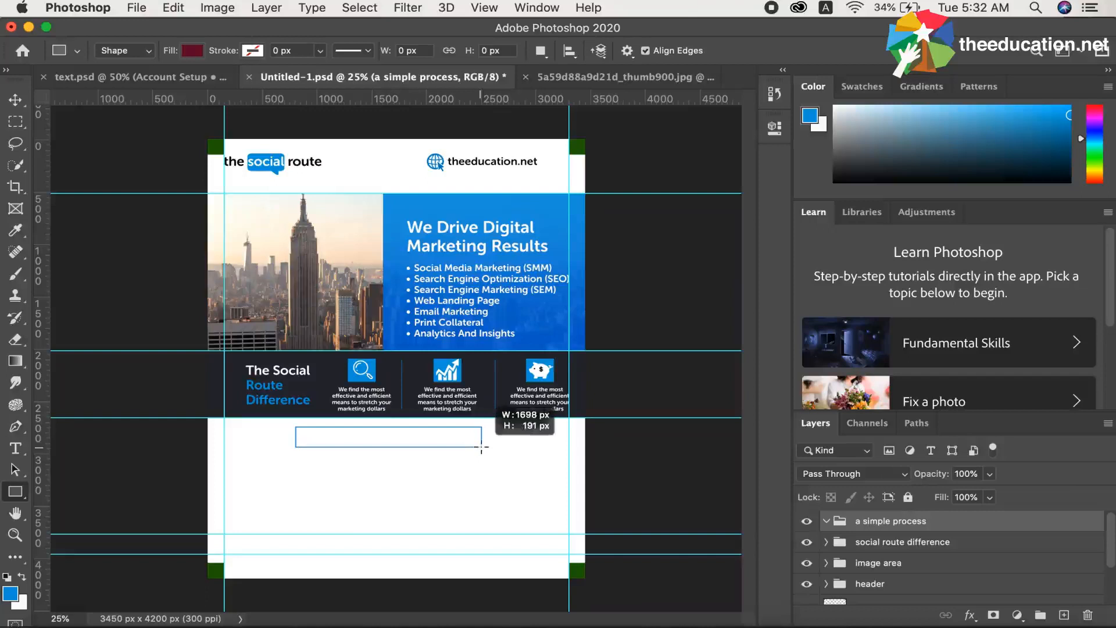
drag(481, 447, 481, 447)
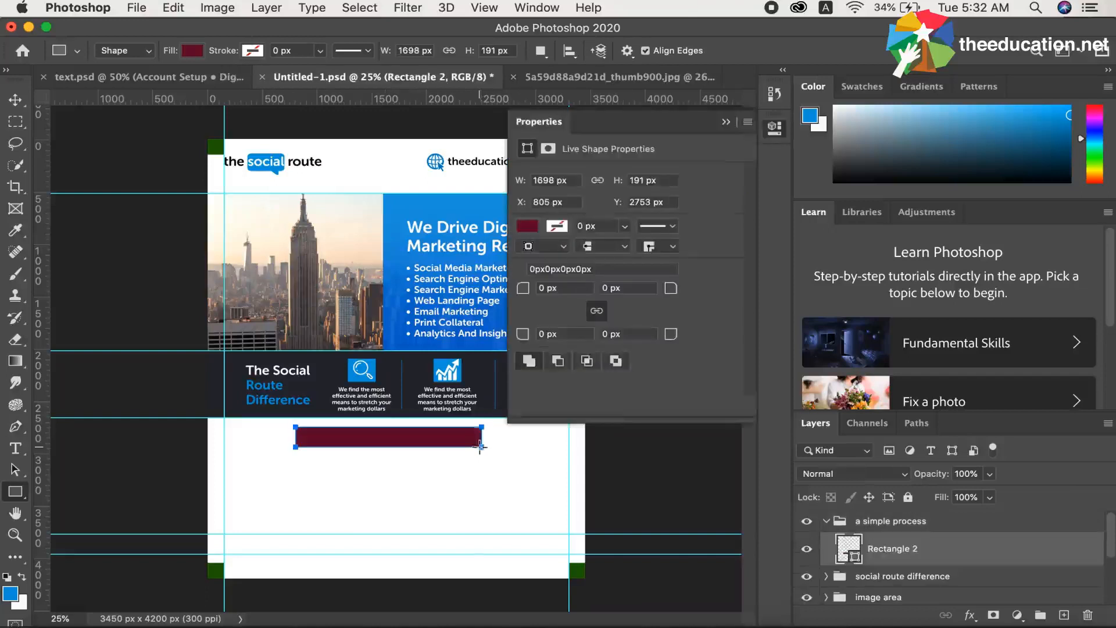
click(530, 228)
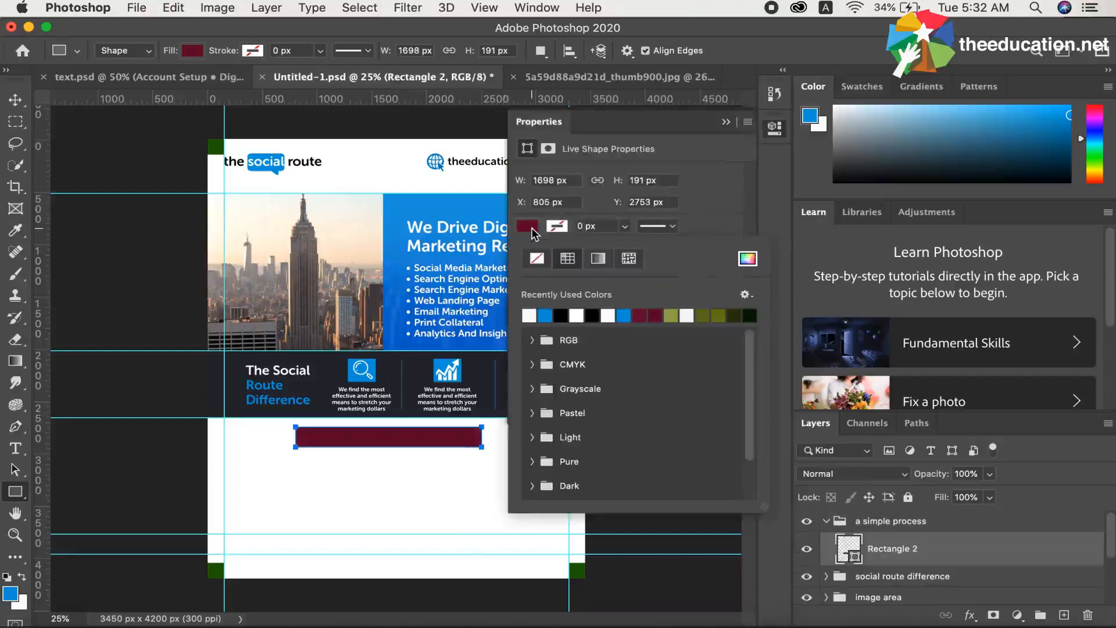
click(546, 315)
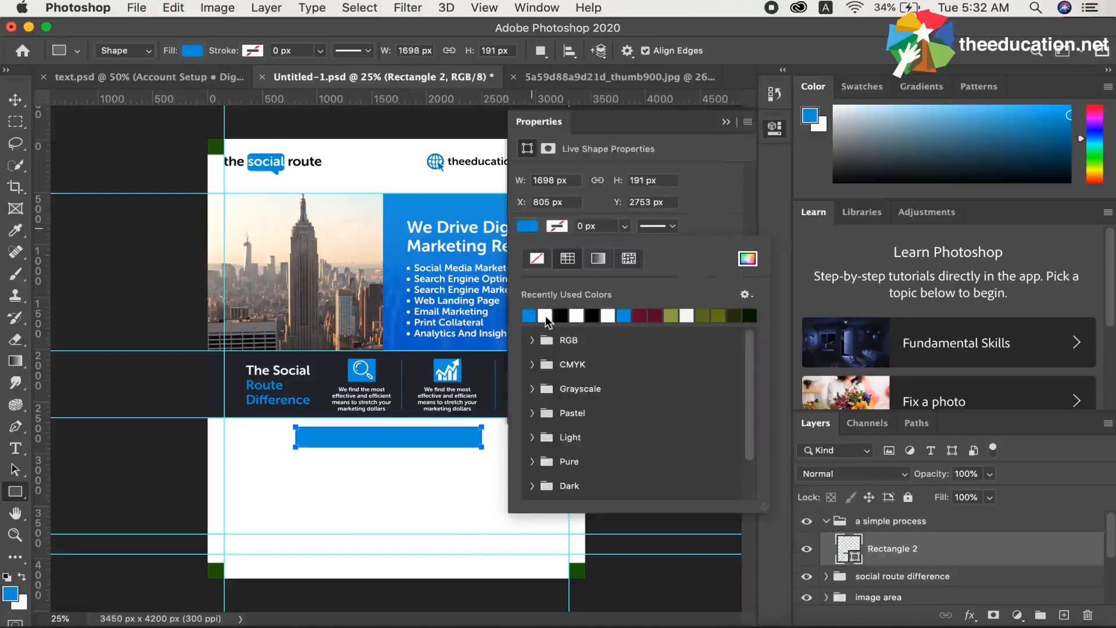
click(725, 122)
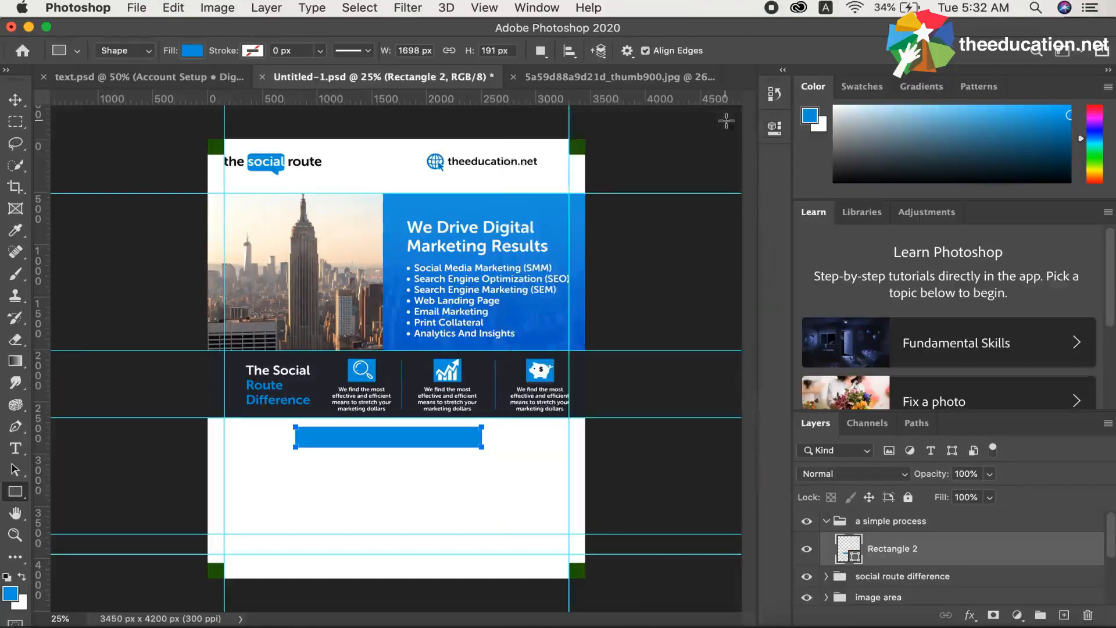
Step: Copy the "A Simple & Proven Process" text layer from text.psd into the "a simple process" group of Untitled-1.psd
click(207, 81)
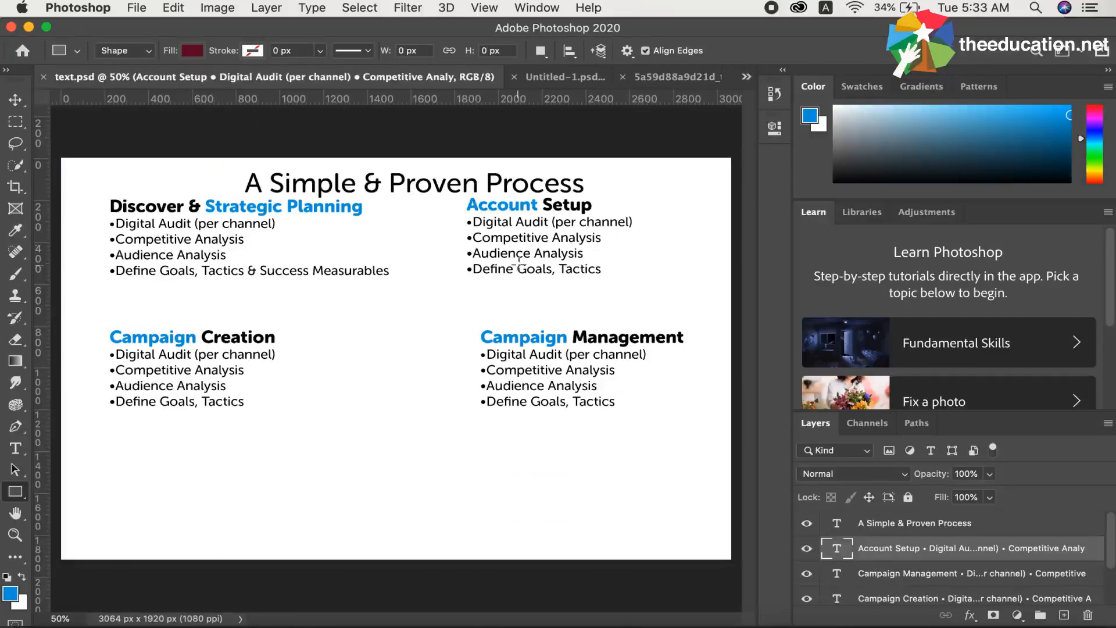
click(940, 529)
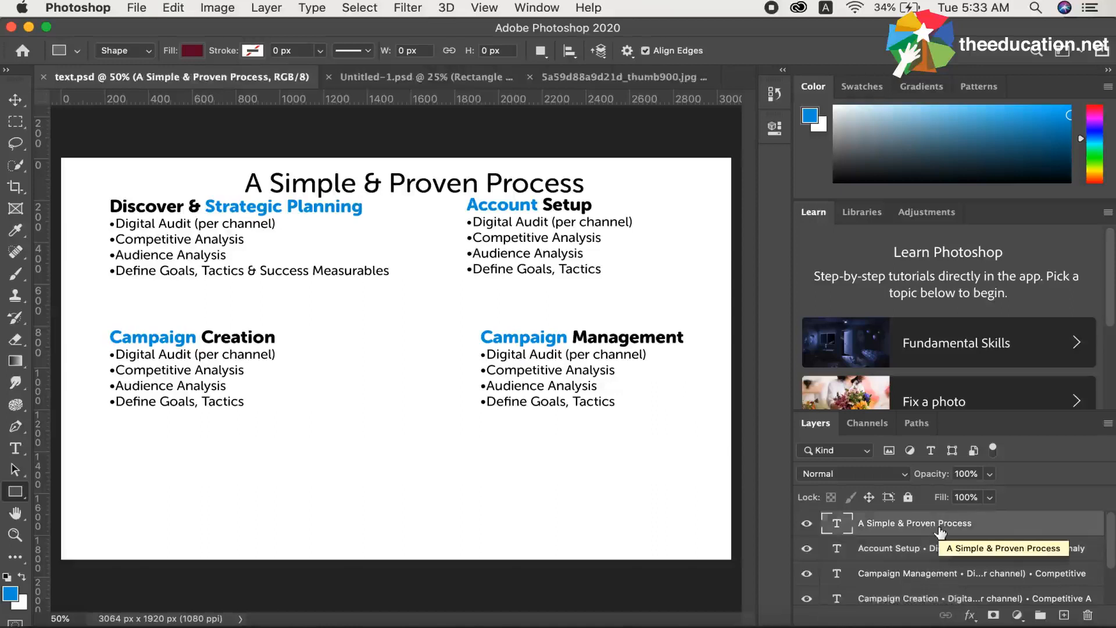
click(419, 77)
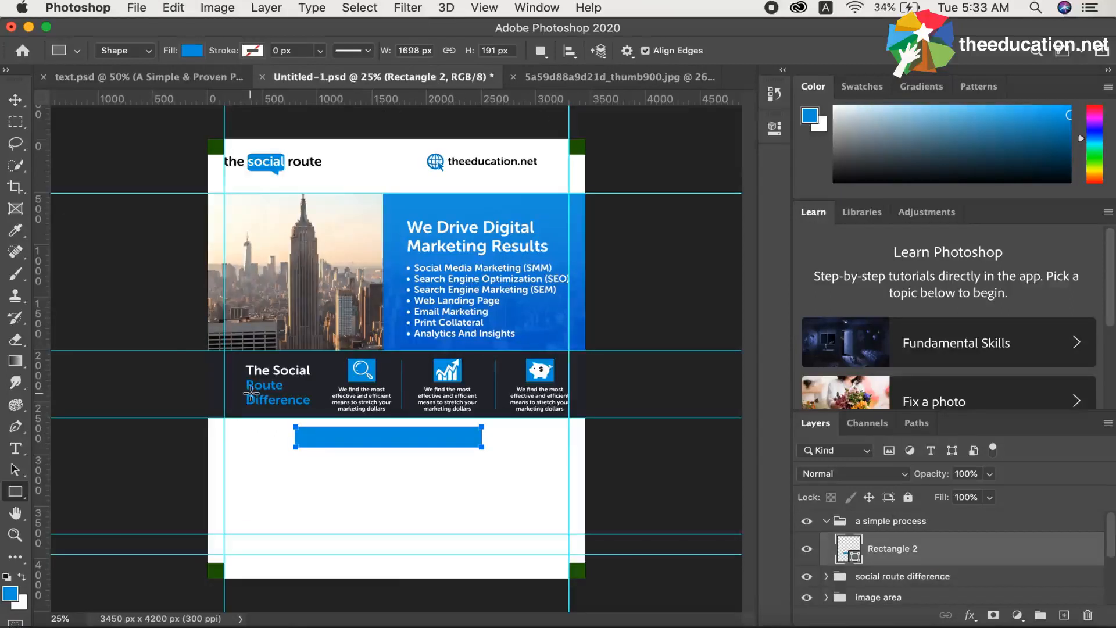
click(15, 99)
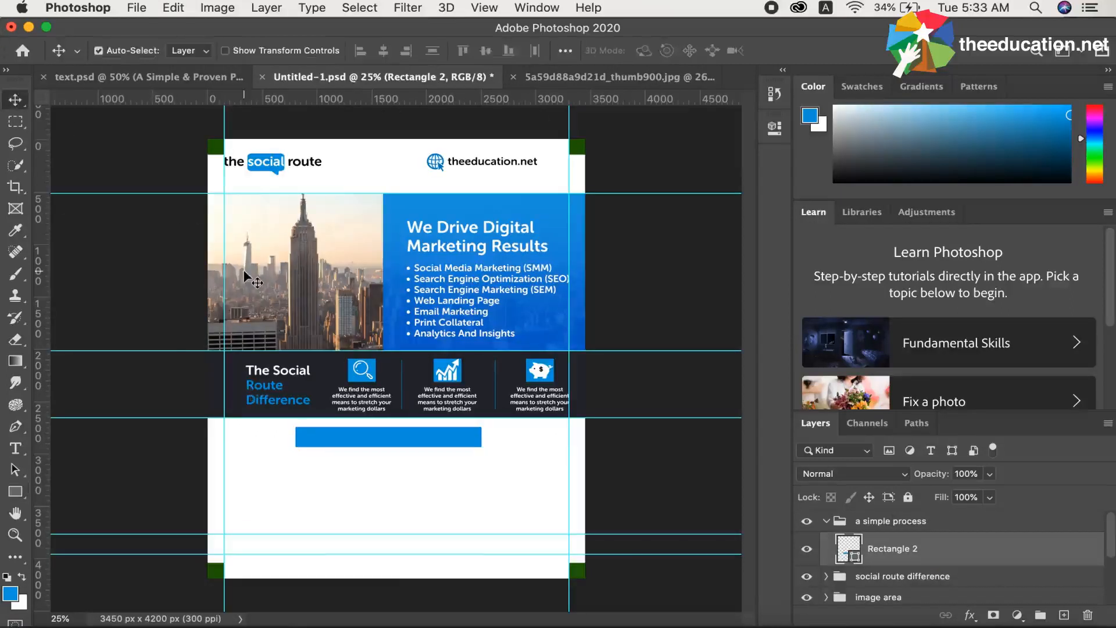
text(A Simple & Proven Process)
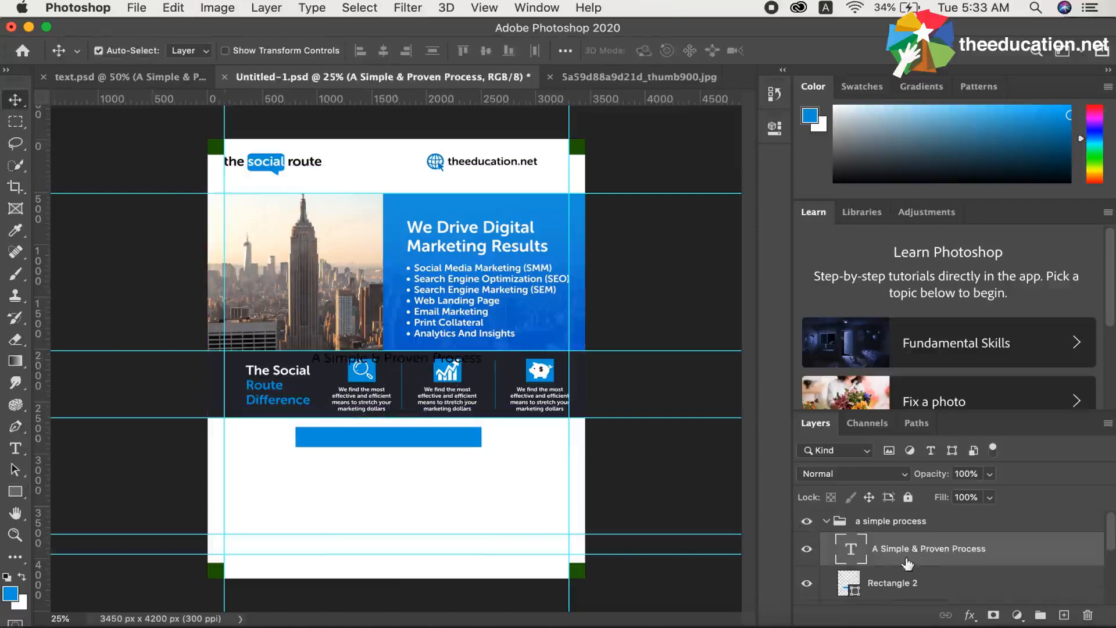
Step: Move the "A Simple & Proven Process" heading onto the centre of the blue bar and make its text white
key(super+t)
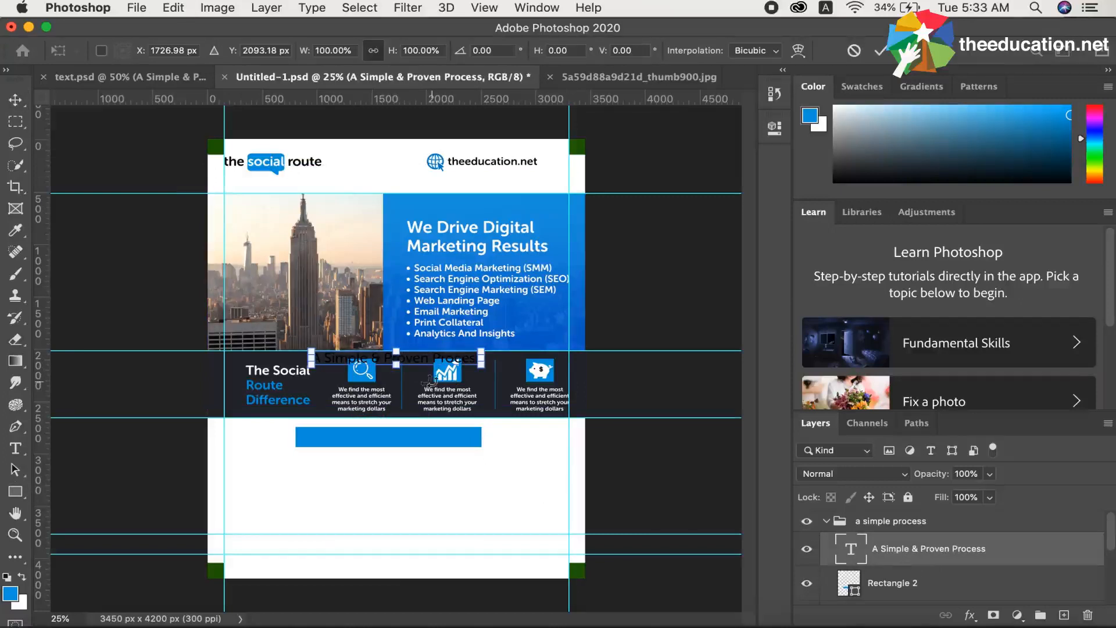
drag(415, 358, 406, 439)
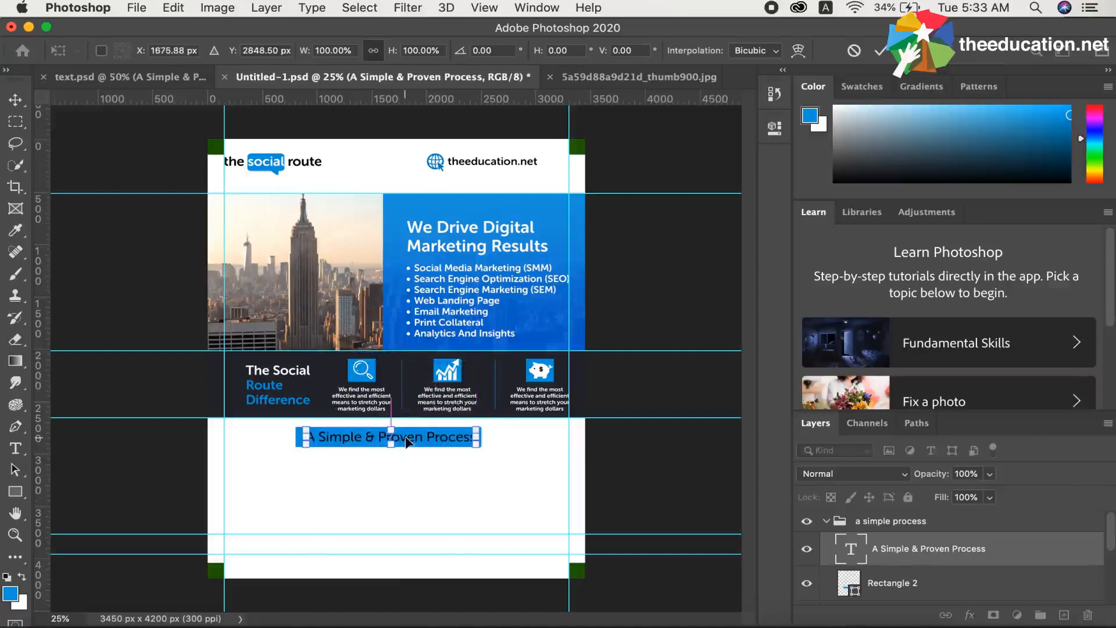
key(Return)
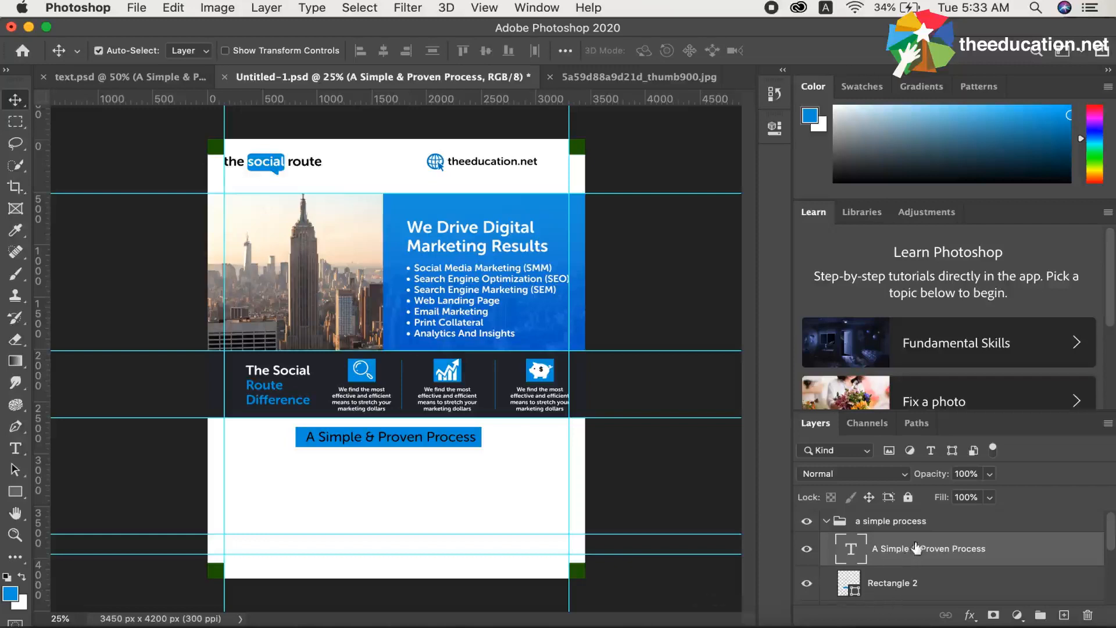
key(super)
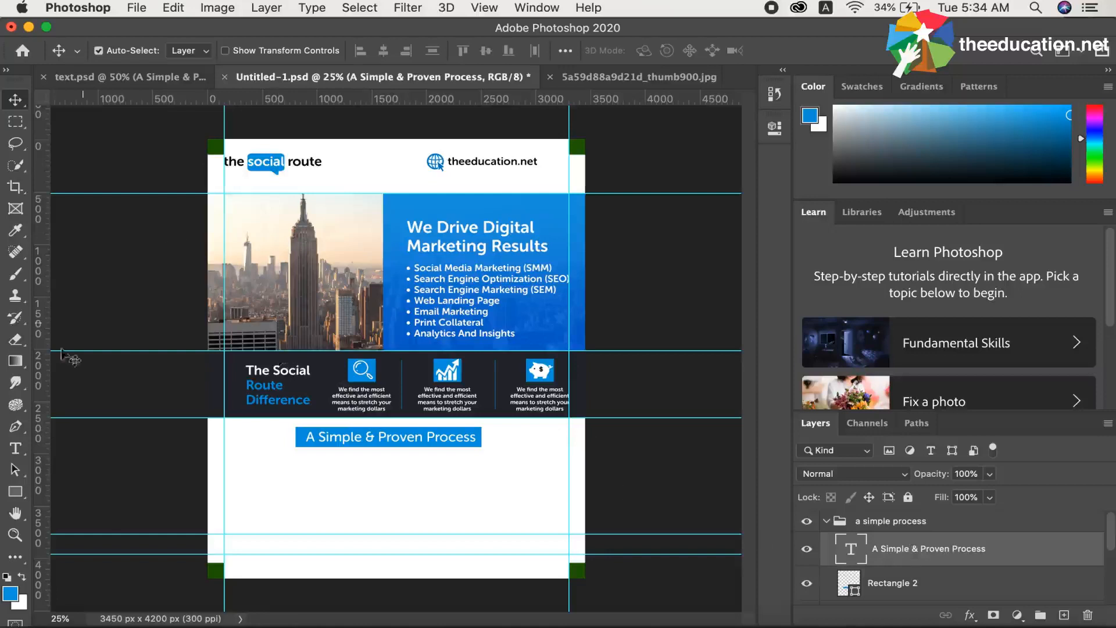
Step: Following the reference flyer, draw a blue icon box about 352 × 340 px below the heading bar, near the page's left margin
click(22, 491)
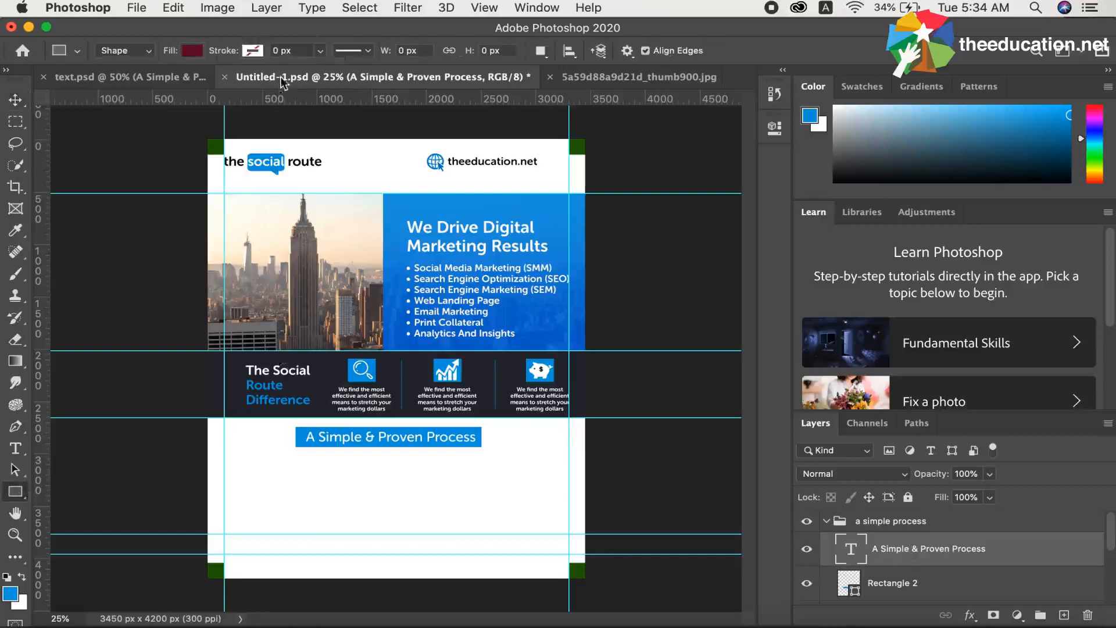
click(588, 76)
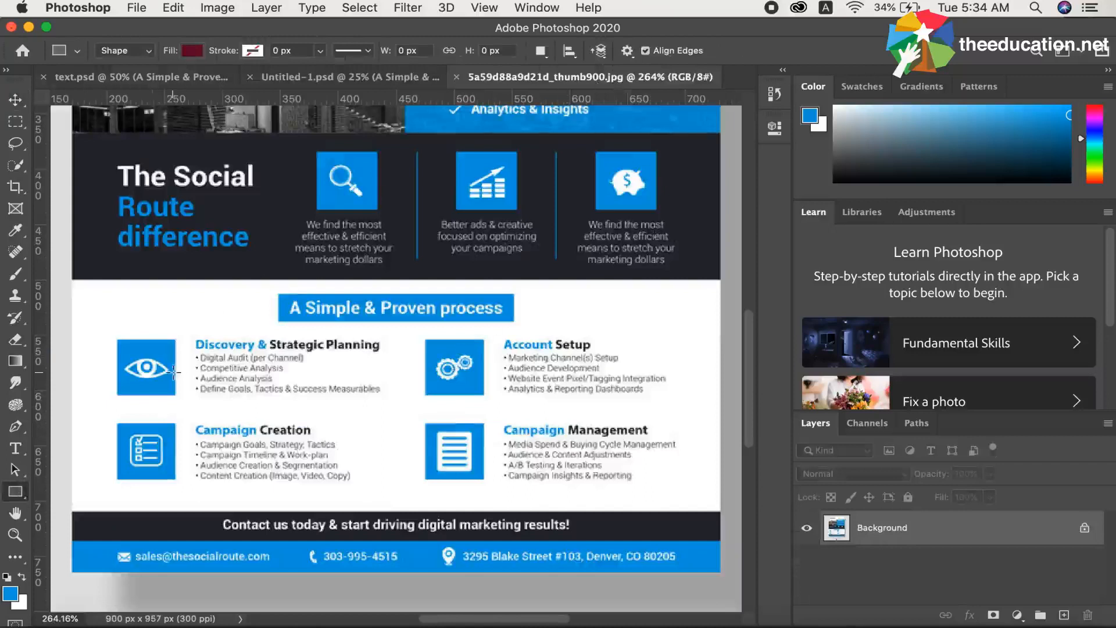
click(324, 79)
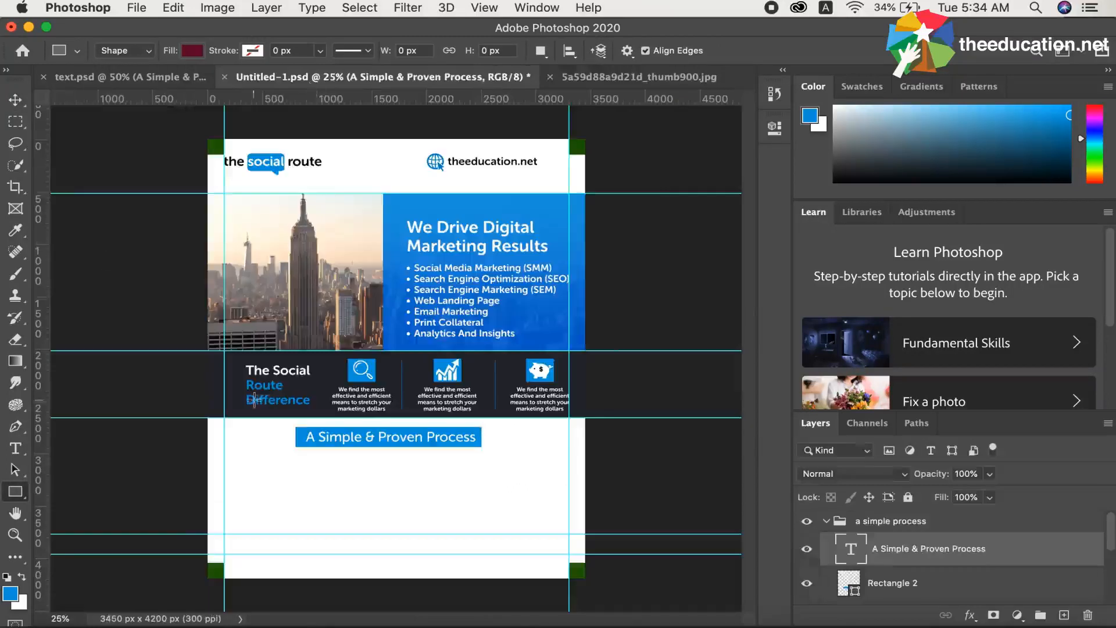
drag(239, 452, 276, 488)
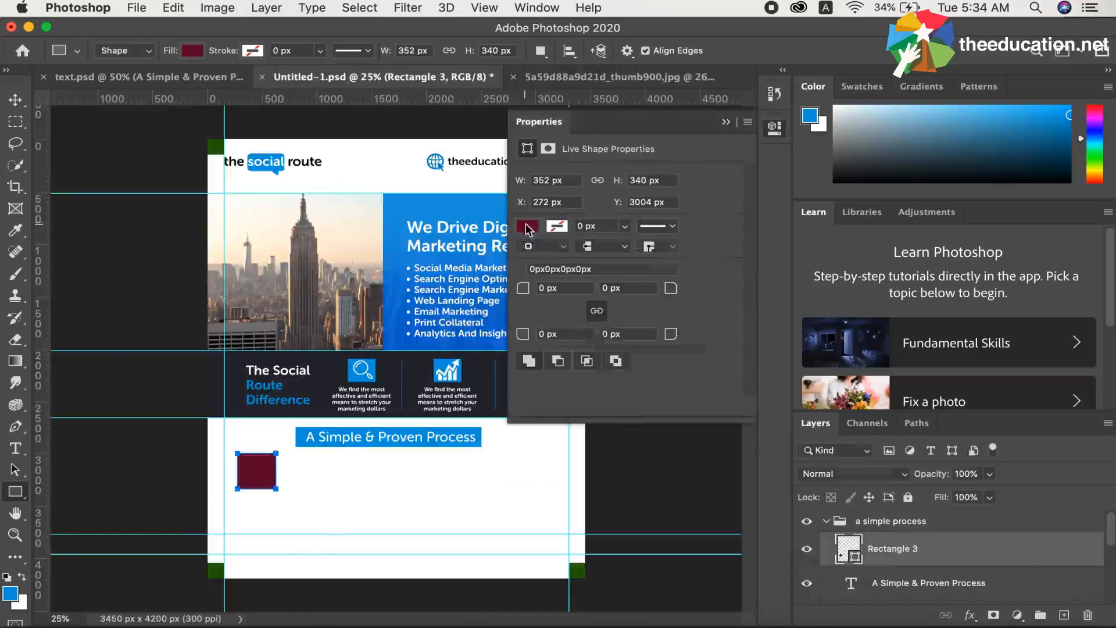
click(527, 227)
click(529, 315)
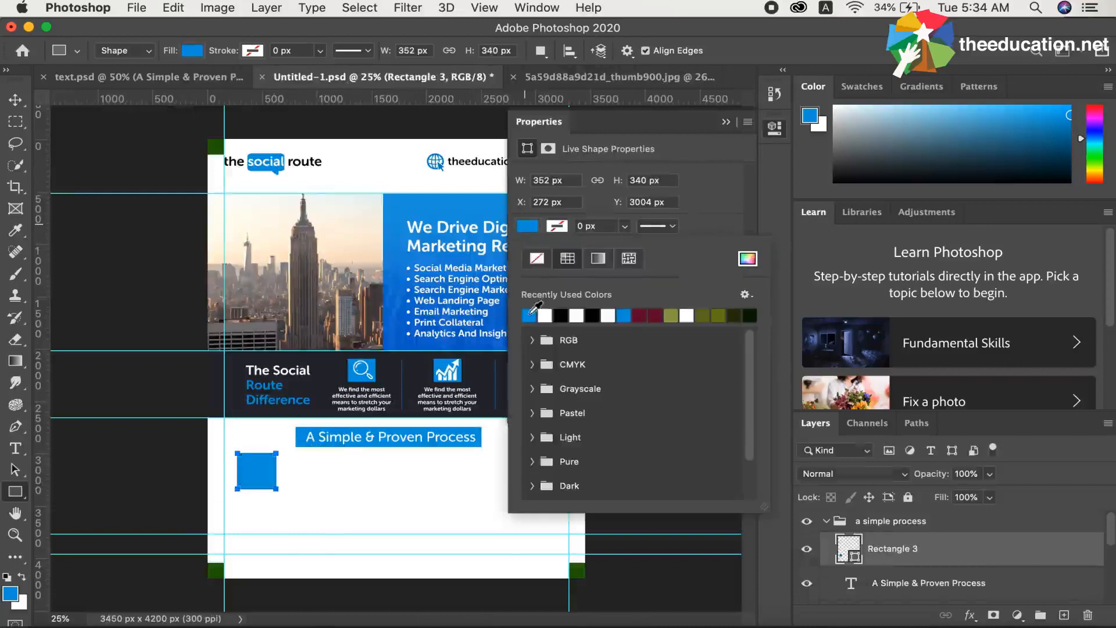
click(725, 122)
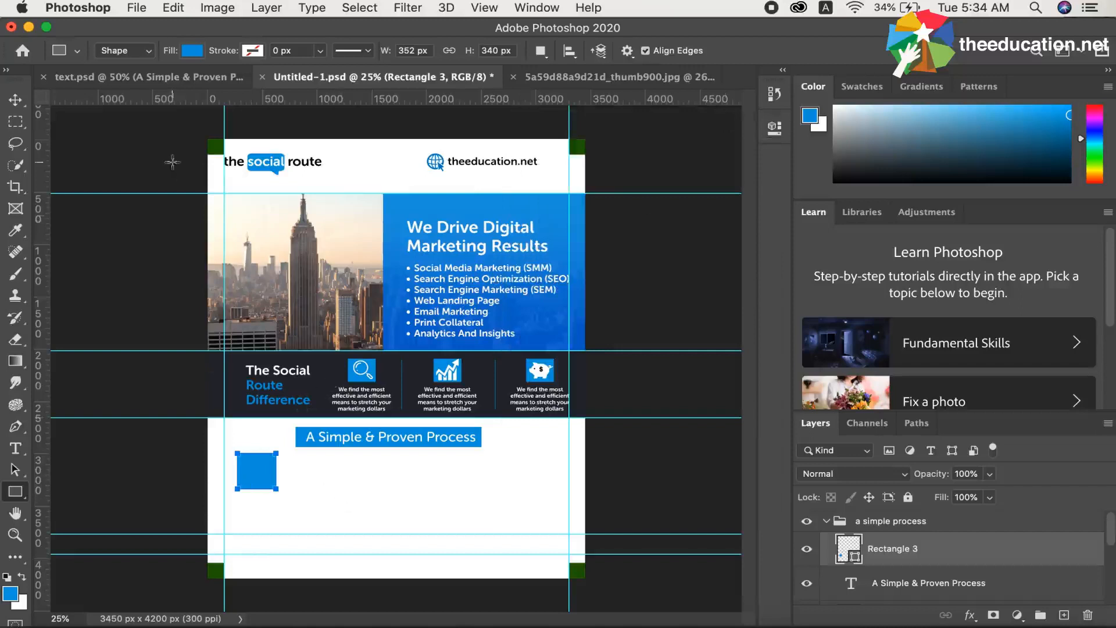
Step: Duplicate the blue icon box three times to form a two-by-two arrangement in the white area
click(16, 99)
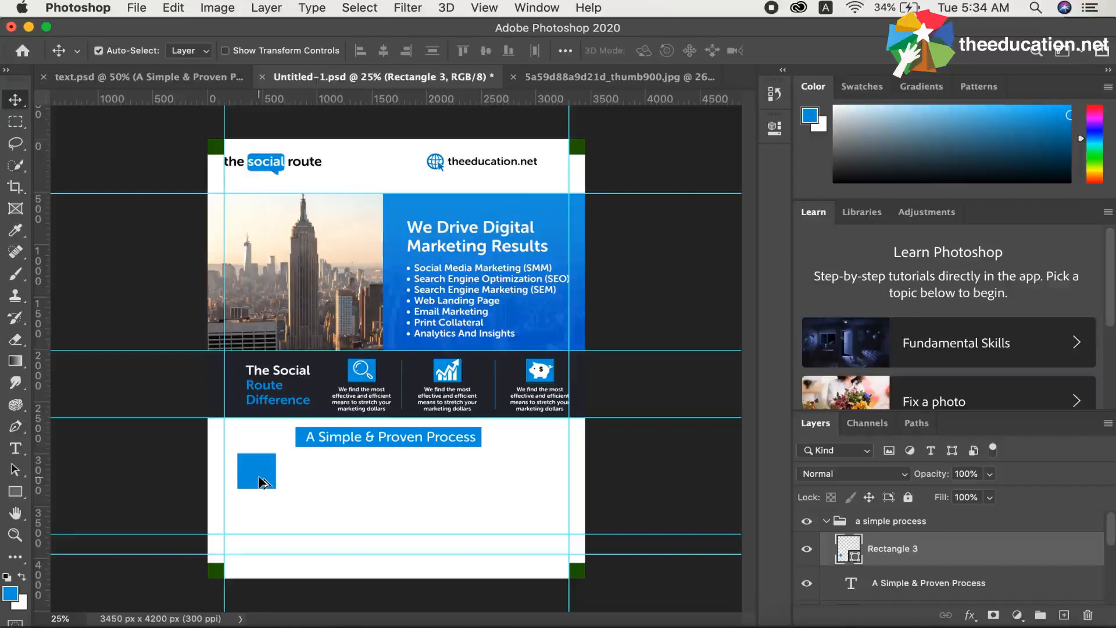
drag(261, 481, 429, 484)
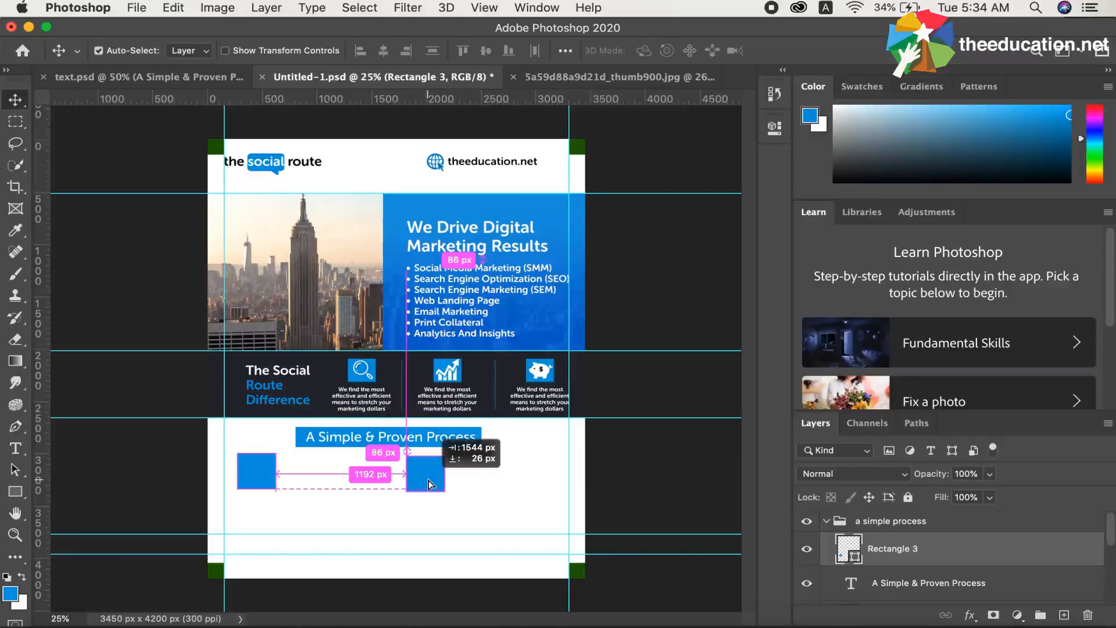
drag(429, 484, 429, 484)
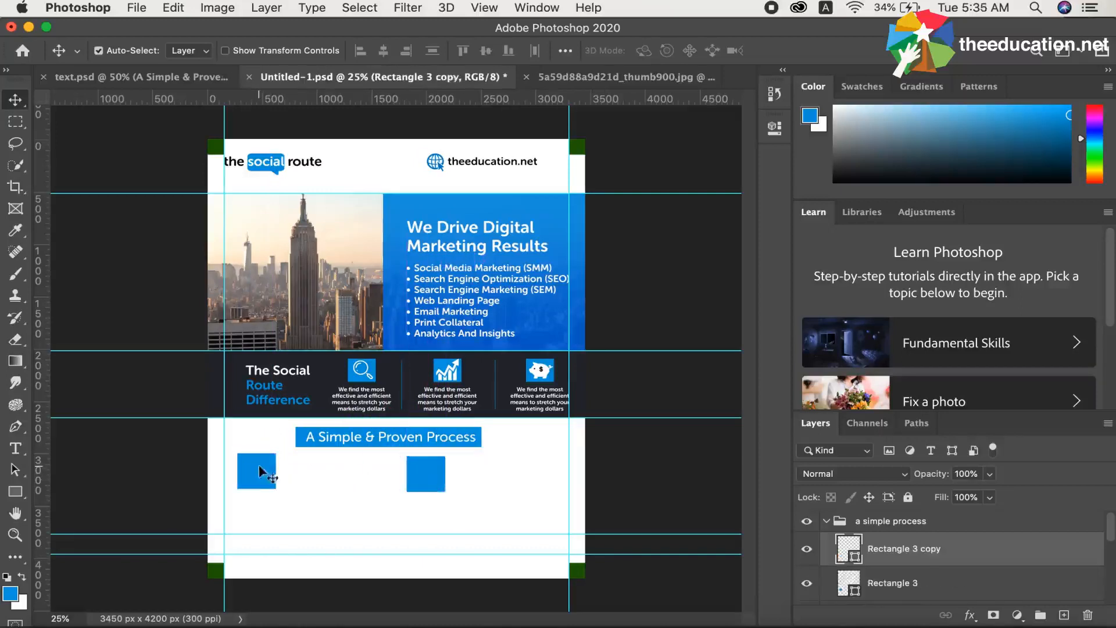
drag(261, 480, 422, 514)
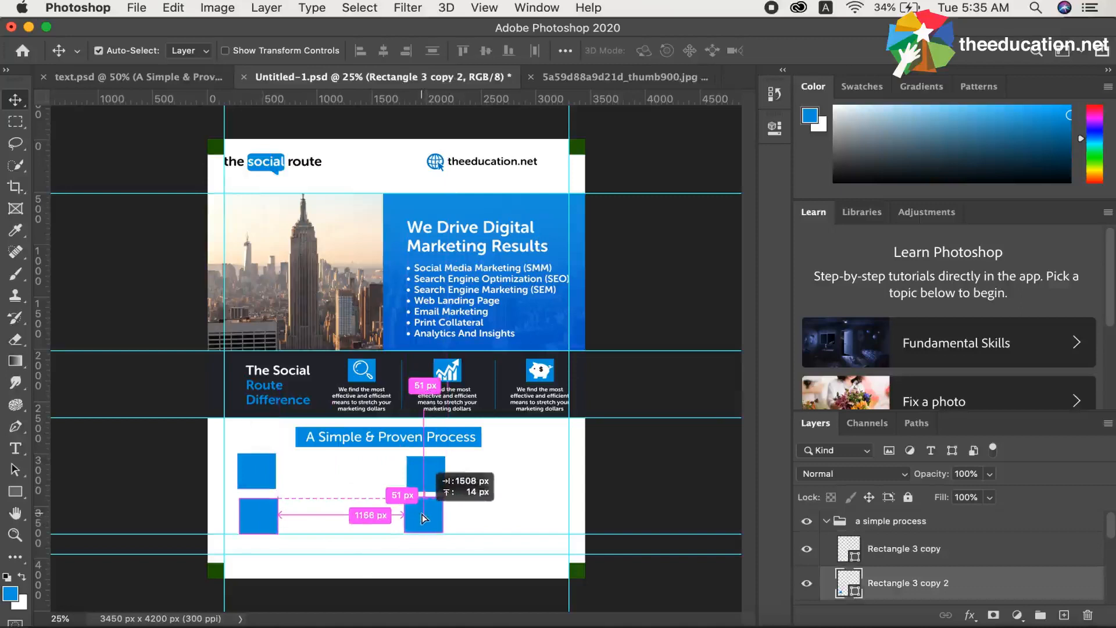
drag(422, 514, 422, 514)
Step: Adjust the two lower icon boxes to line up with the boxes above them
drag(422, 513, 420, 512)
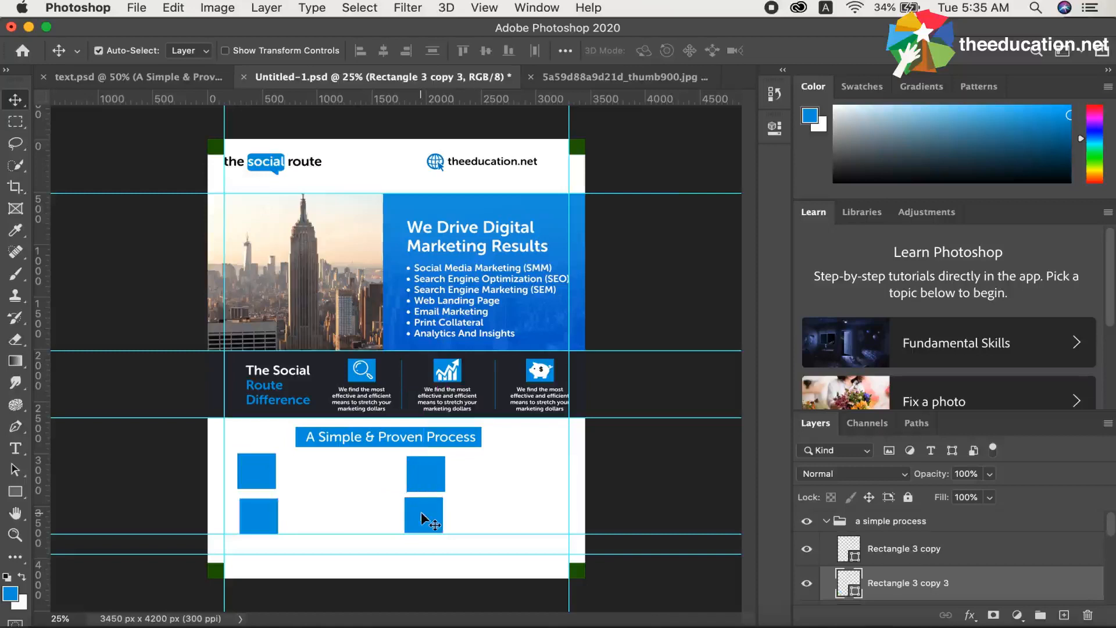
drag(420, 512, 420, 509)
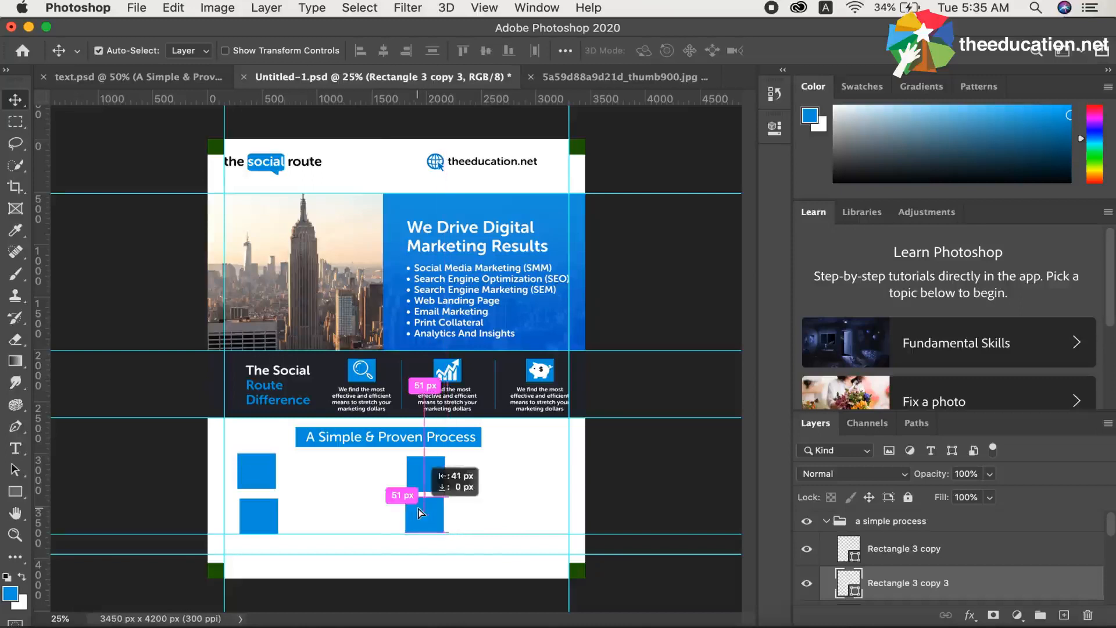
drag(420, 512, 421, 512)
click(471, 516)
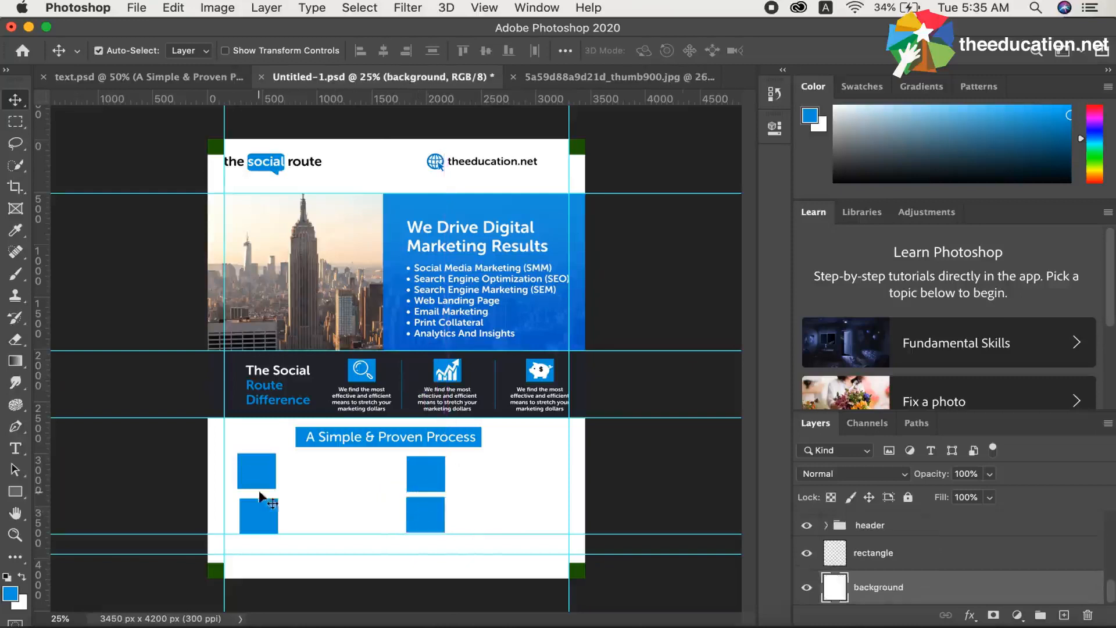
click(256, 517)
drag(256, 519, 255, 519)
click(337, 523)
Step: In text.psd, select the four text block layers, from Discover & Strategic Planning to Account Setup, leaving out the main heading
click(221, 76)
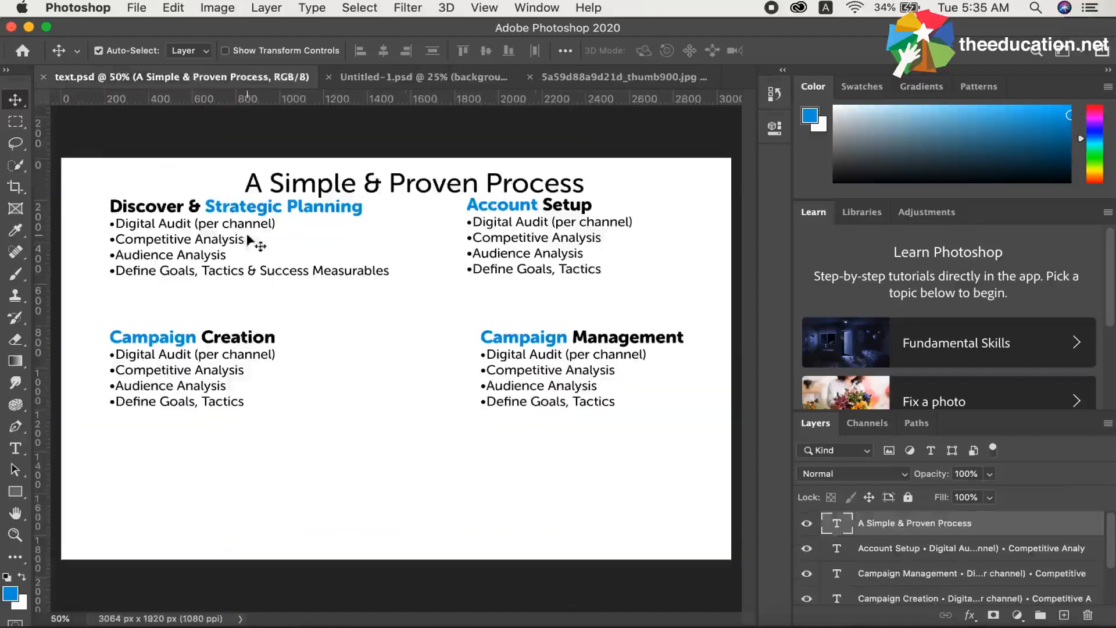
click(218, 238)
scroll(965, 552, up, 2)
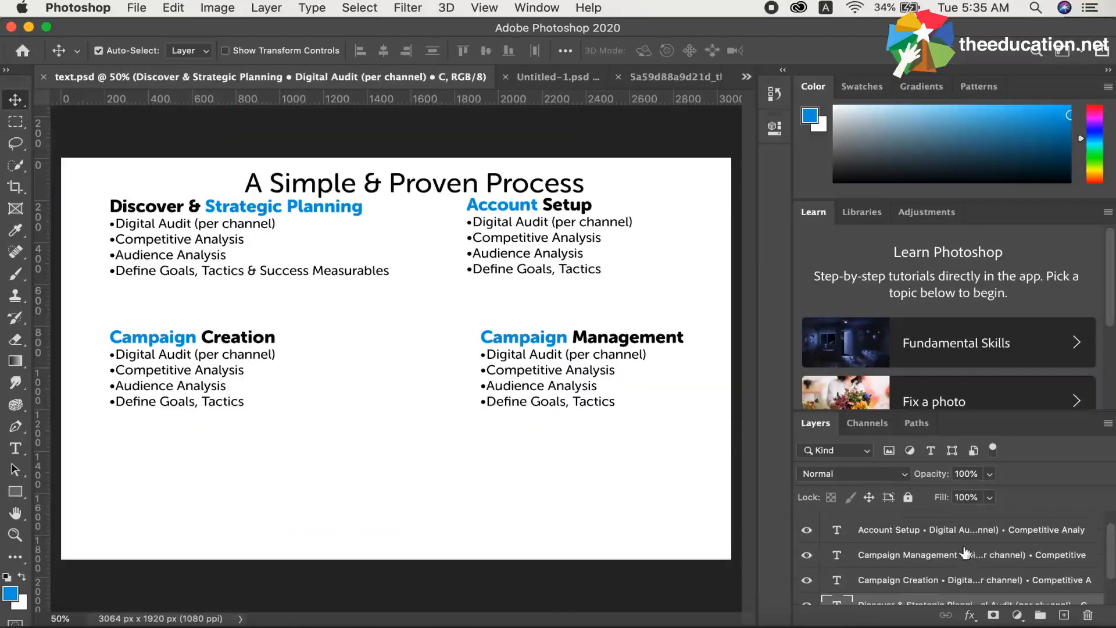
shift+click(937, 545)
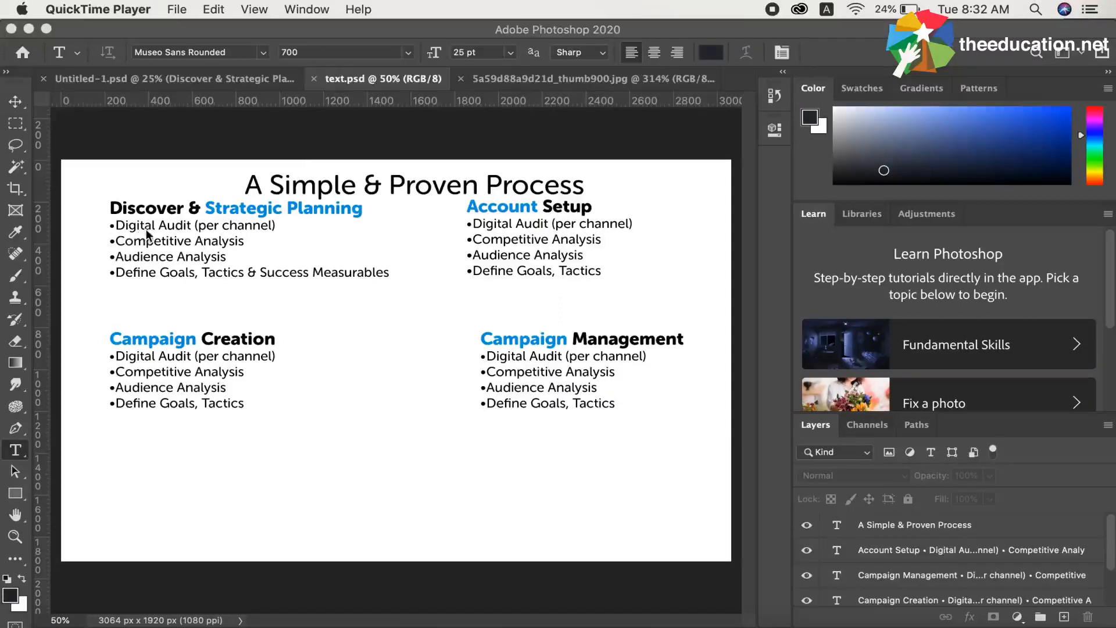
Step: Switch to the Word document, highlight the Discover & Strategic Planning bullet lines and heading as source text, and return to Photoshop
click(578, 620)
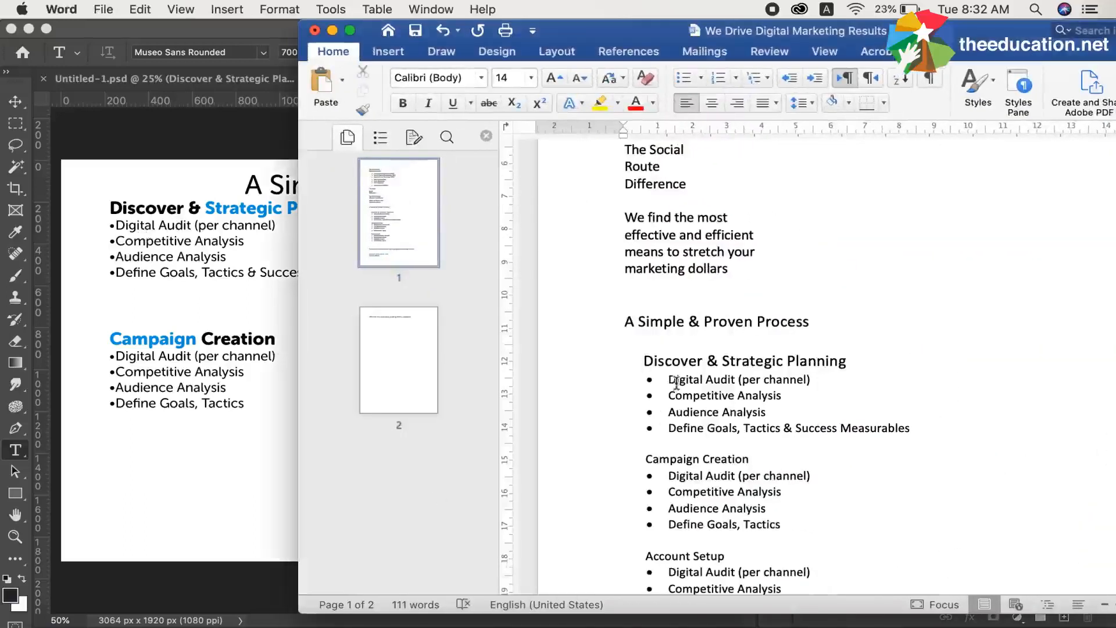
drag(669, 380, 897, 430)
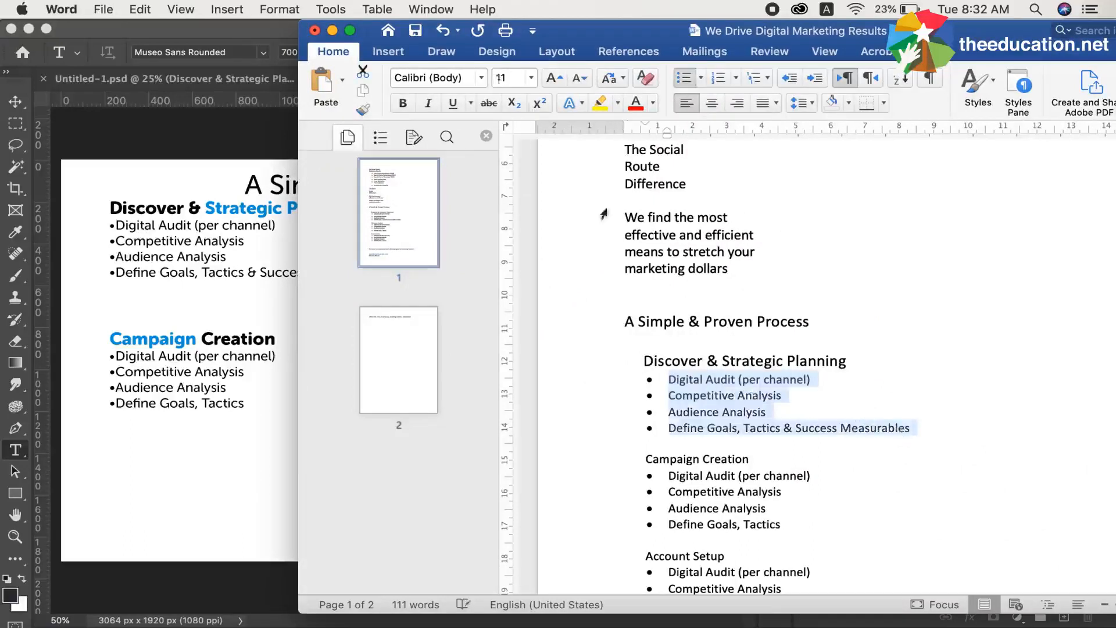
drag(643, 360, 822, 361)
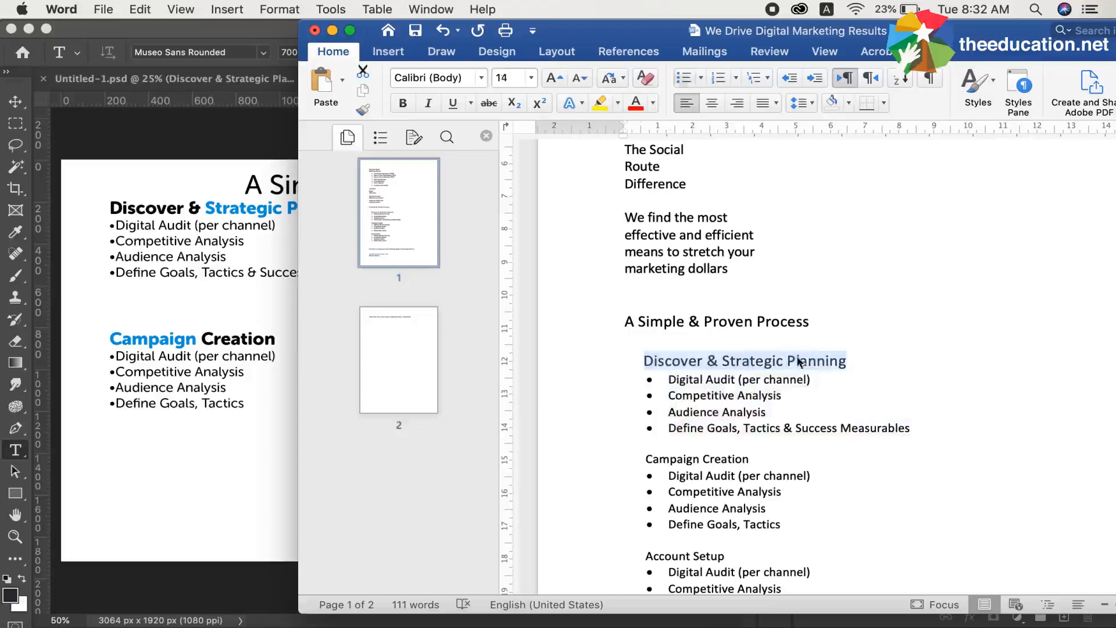
click(201, 227)
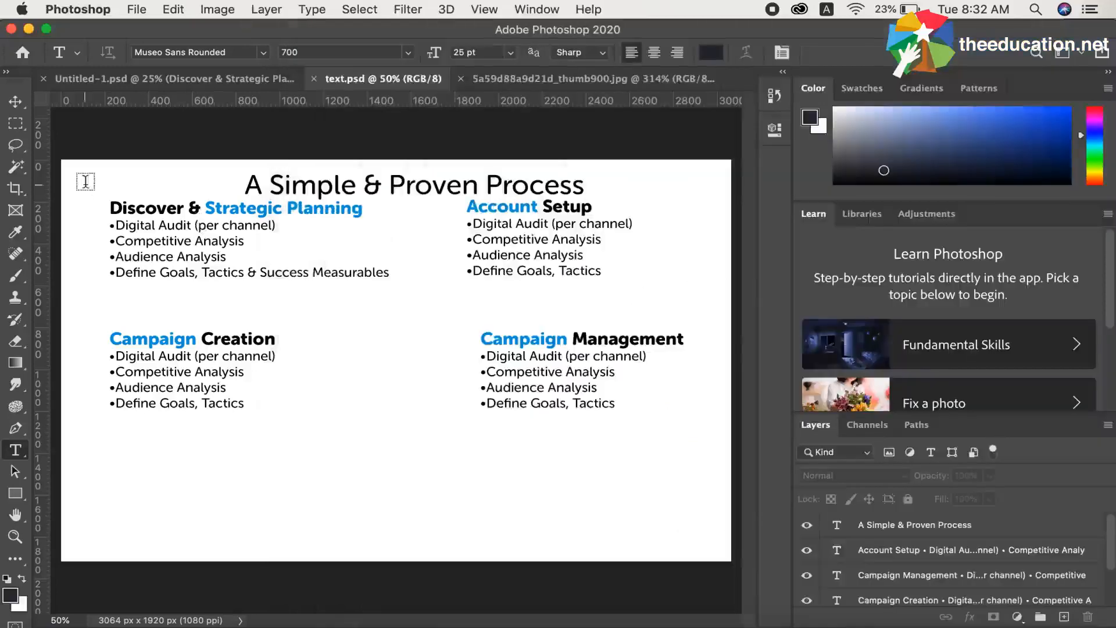
Step: Examine the font weight and size of the Discover & Strategic Planning heading and its bullet lines in text.psd
click(204, 208)
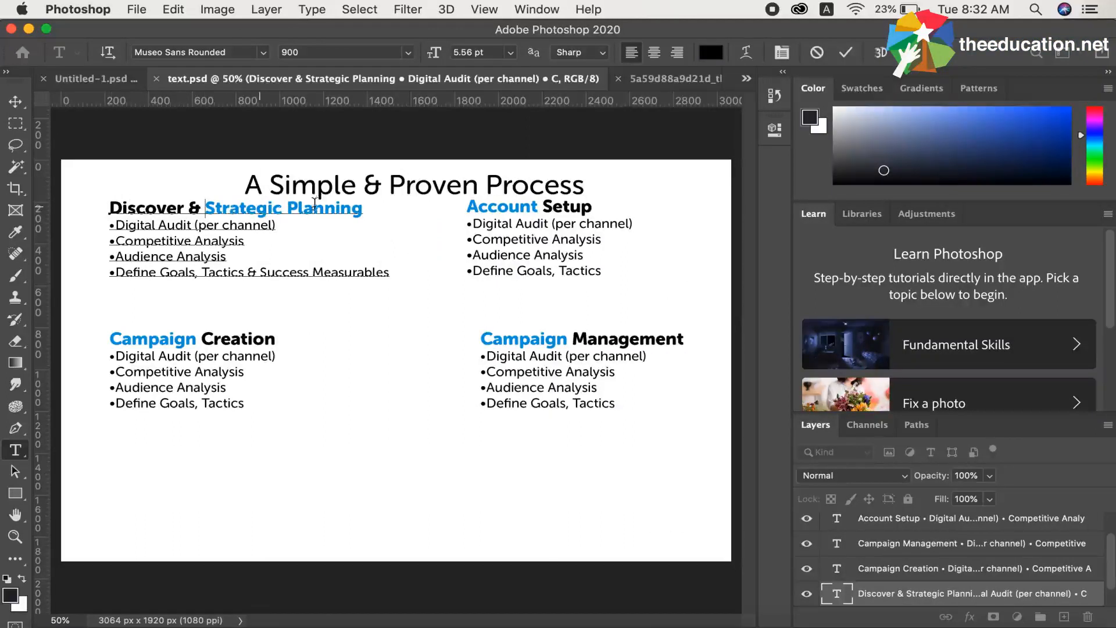
drag(315, 203, 351, 209)
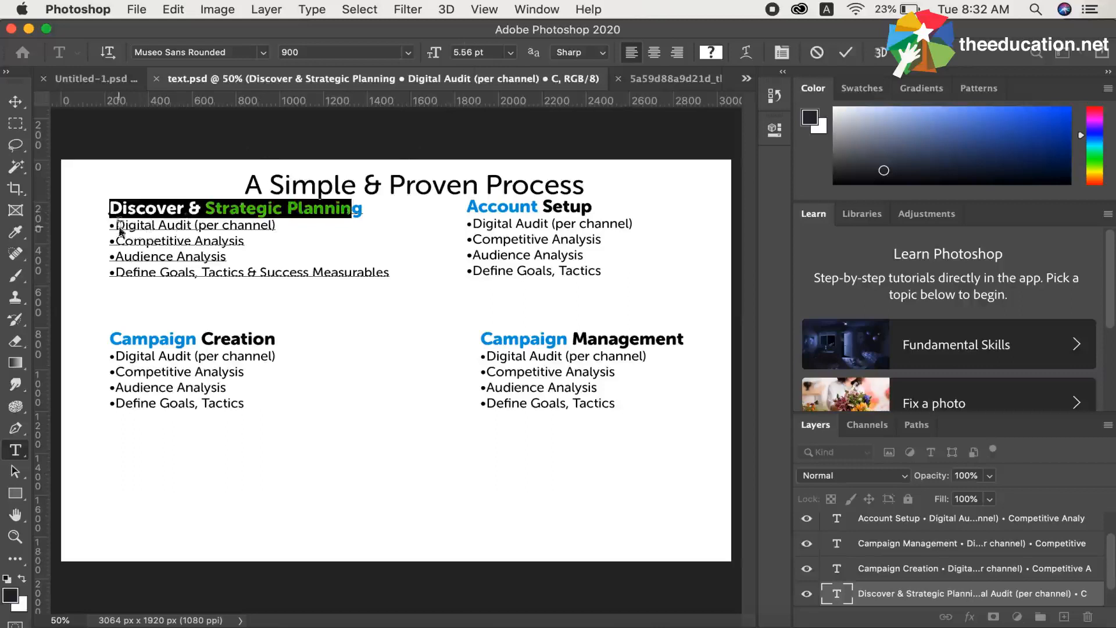
click(177, 240)
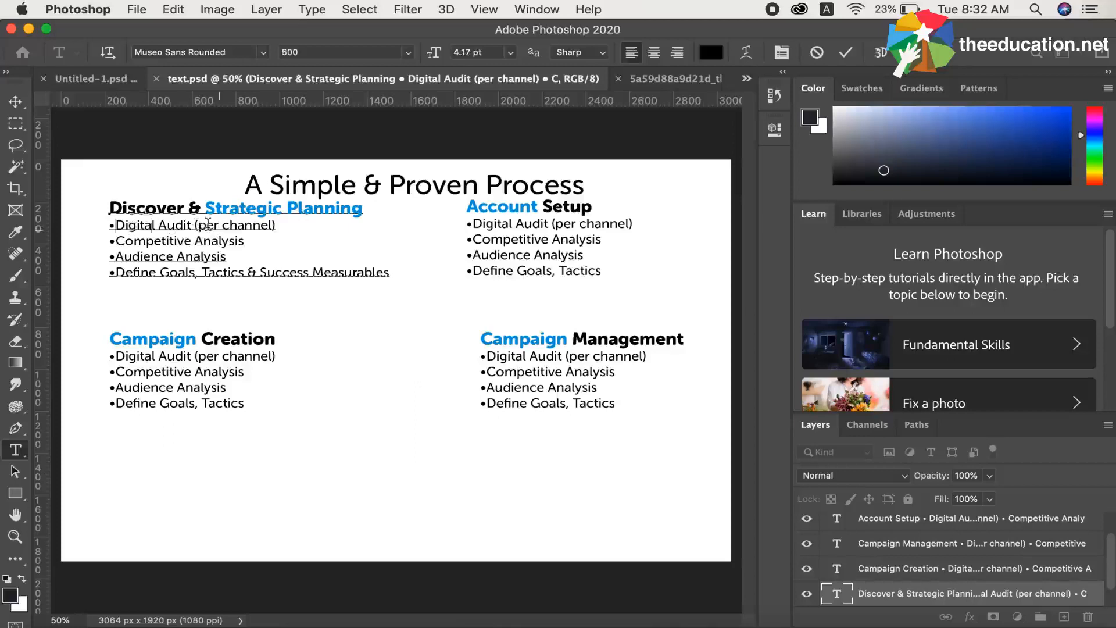
key(super+Left)
key(shift+alt+Right)
key(shift+alt+Right)
key(shift+alt+Right)
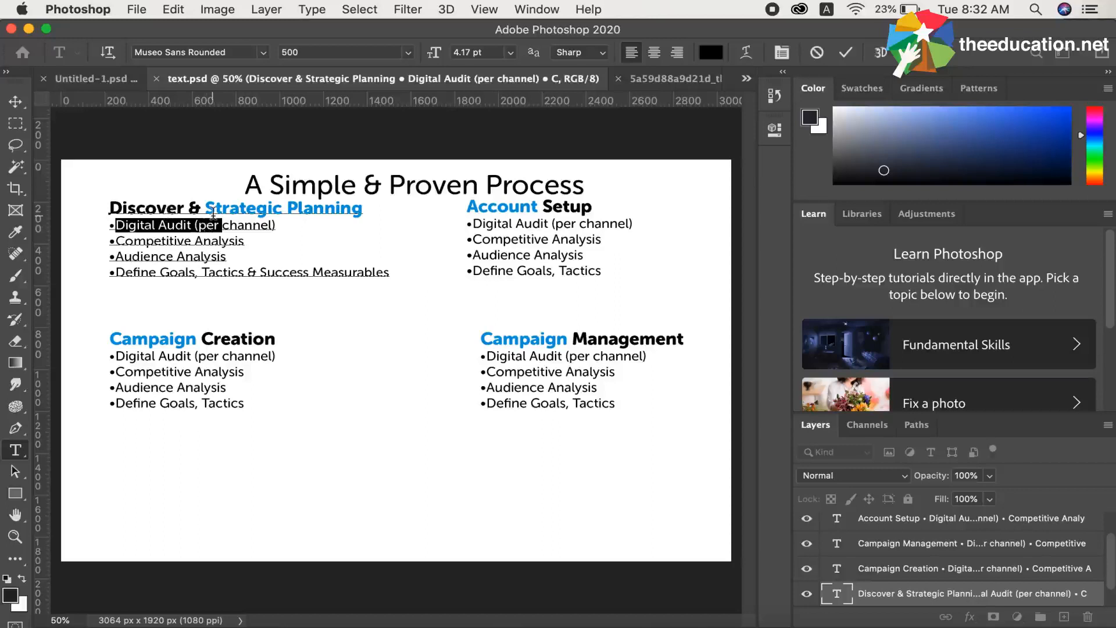
key(shift+Left)
key(shift+Left)
key(shift+Left)
drag(210, 206, 367, 207)
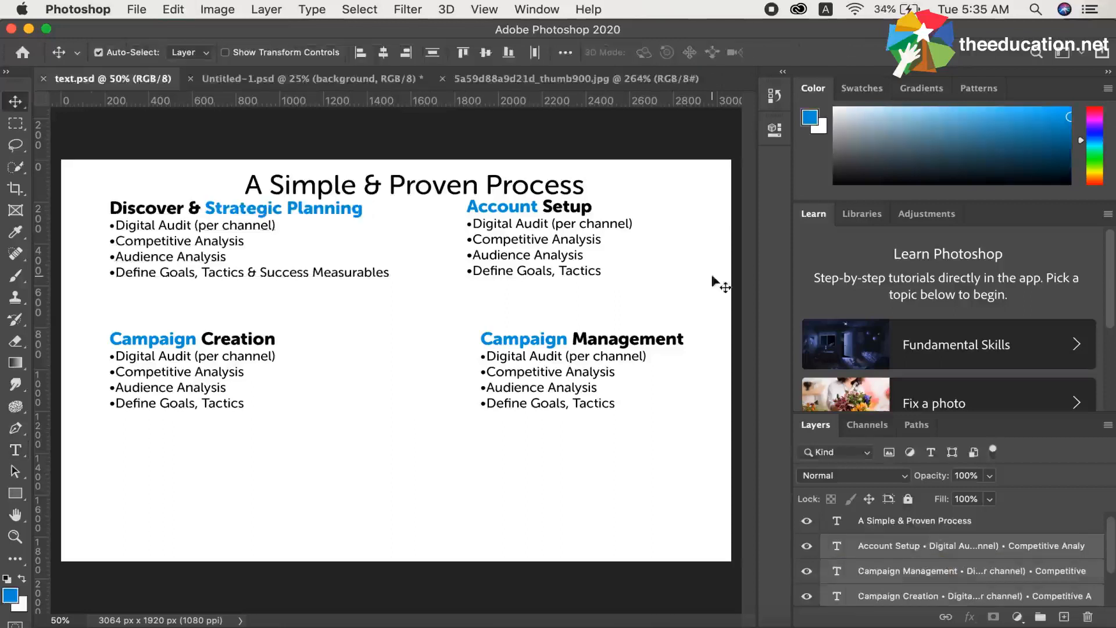
Step: Copy the four selected text blocks from text.psd into Untitled-1.psd
click(401, 79)
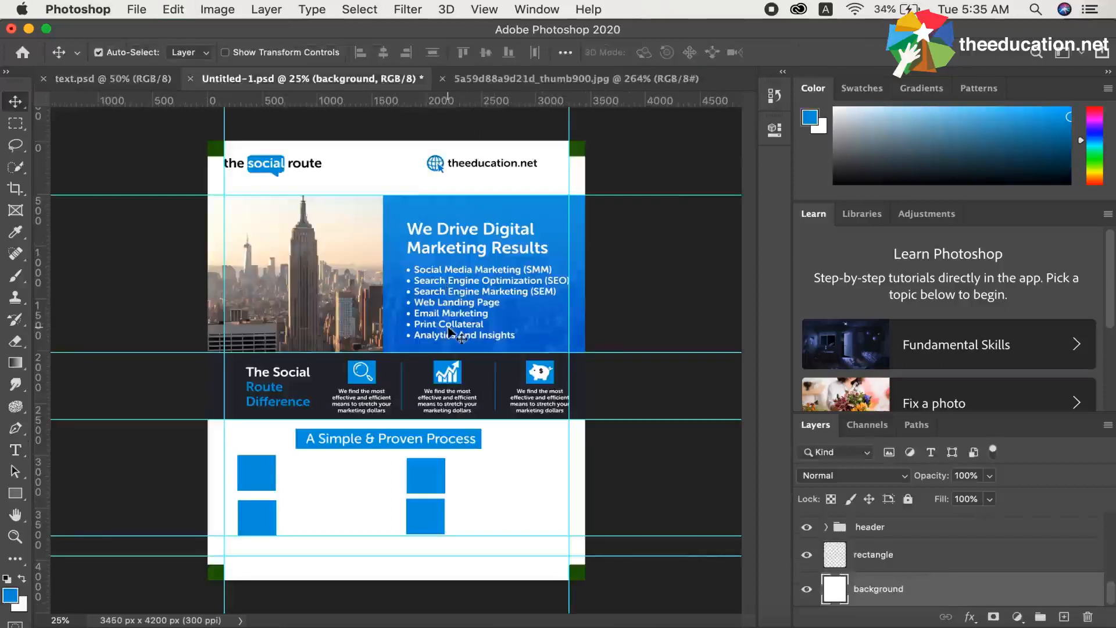
key(super+v)
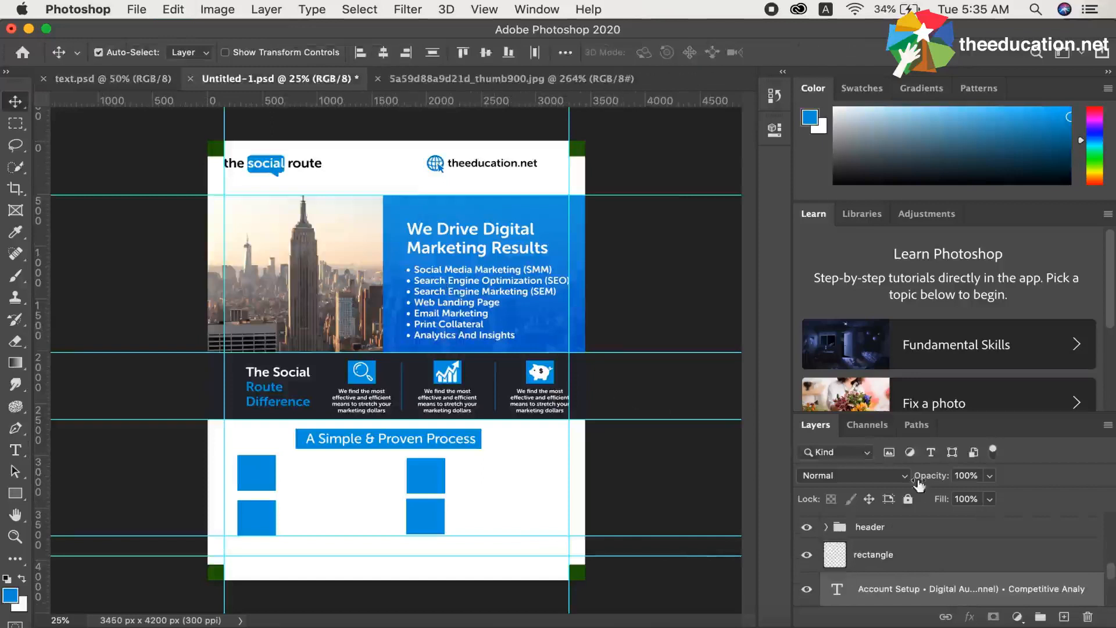
scroll(875, 579, down, 3)
Step: Move the four text blocks into the white area under the heading bar and scale them to about 90%
key(super+t)
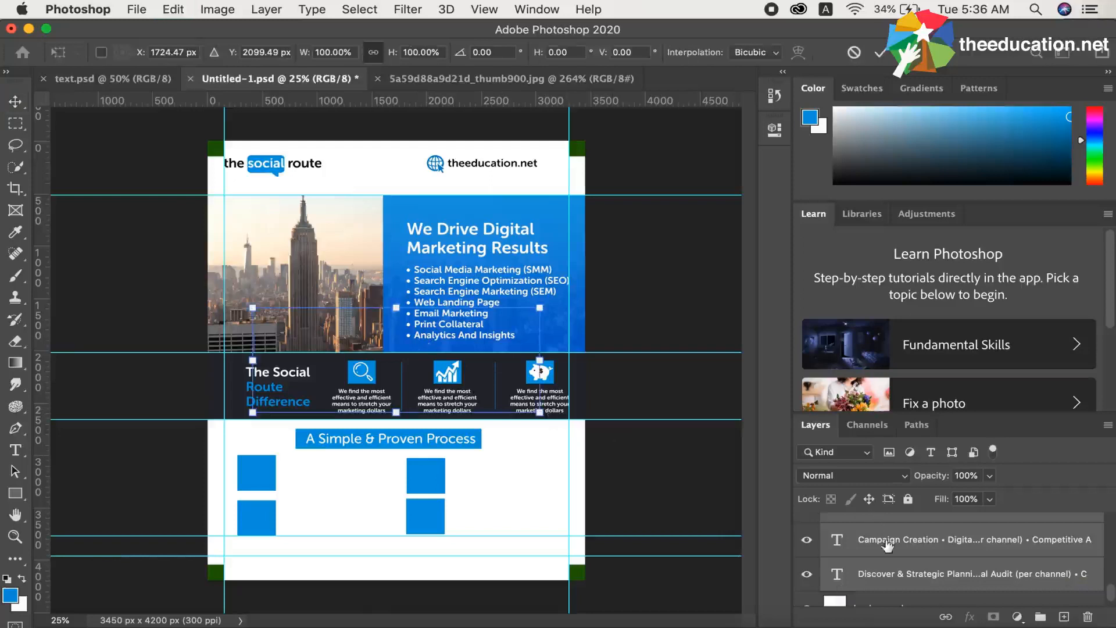
scroll(886, 544, down, 3)
scroll(886, 544, down, 1)
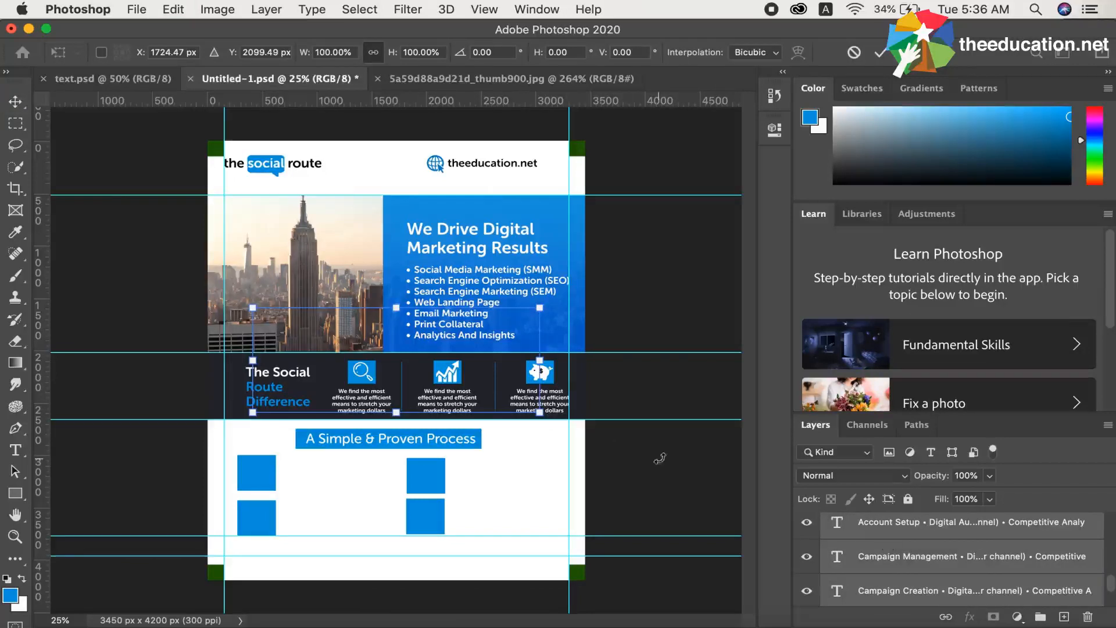
drag(361, 359, 385, 490)
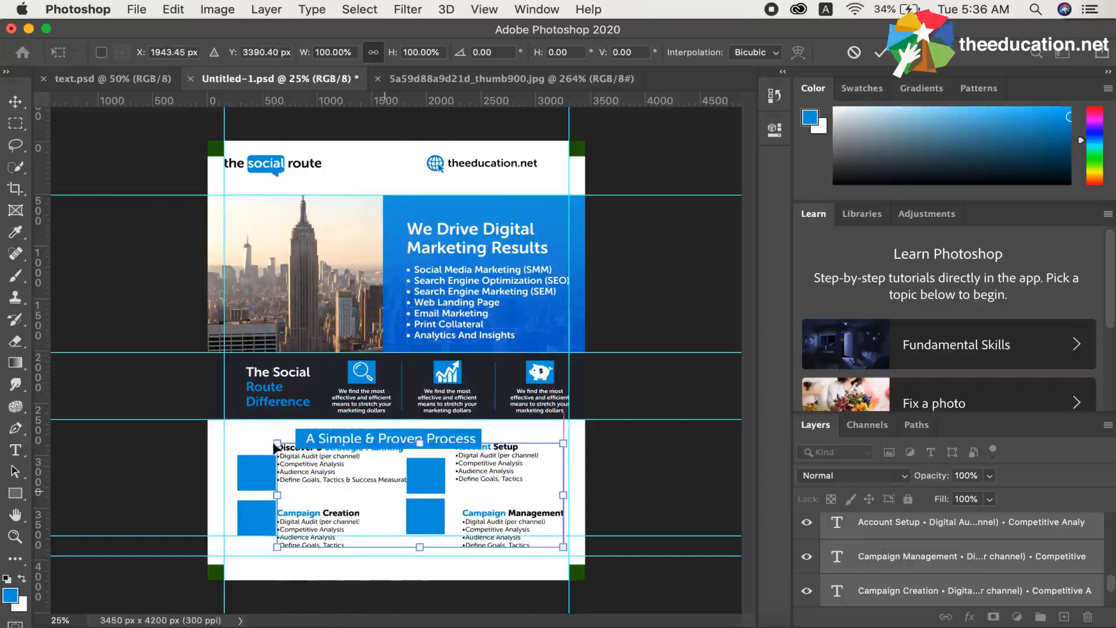
drag(275, 442, 299, 463)
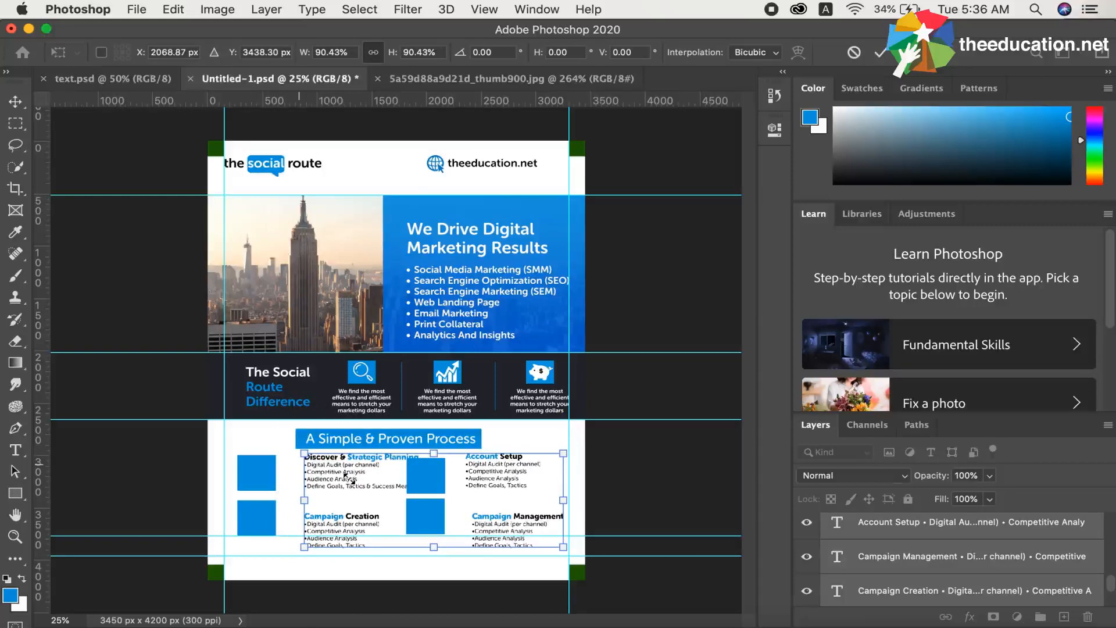
key(Return)
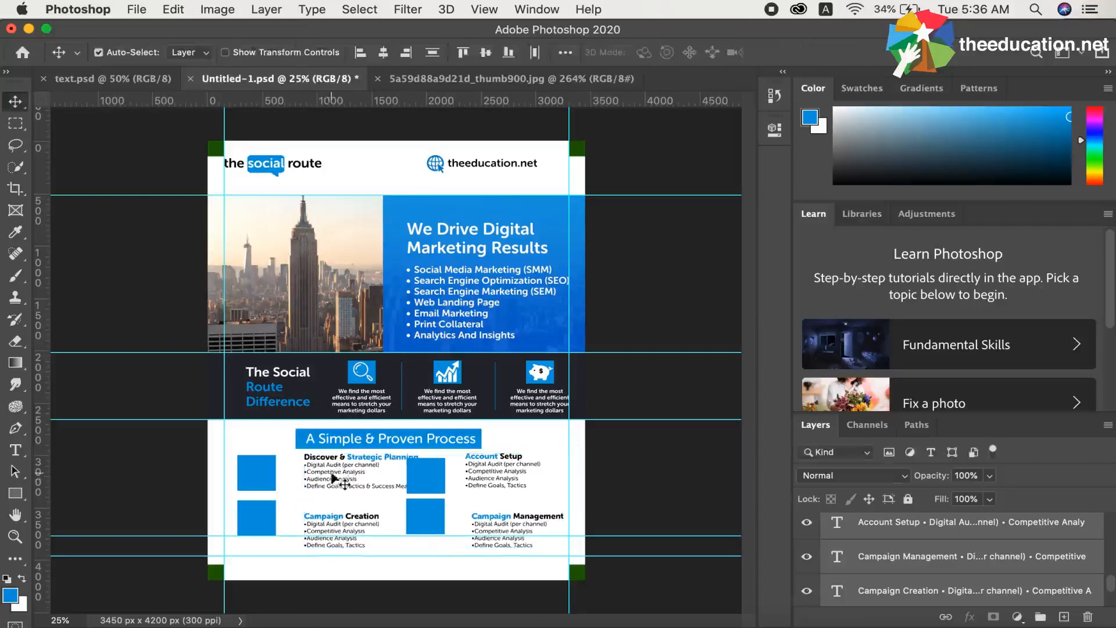
drag(323, 482, 321, 483)
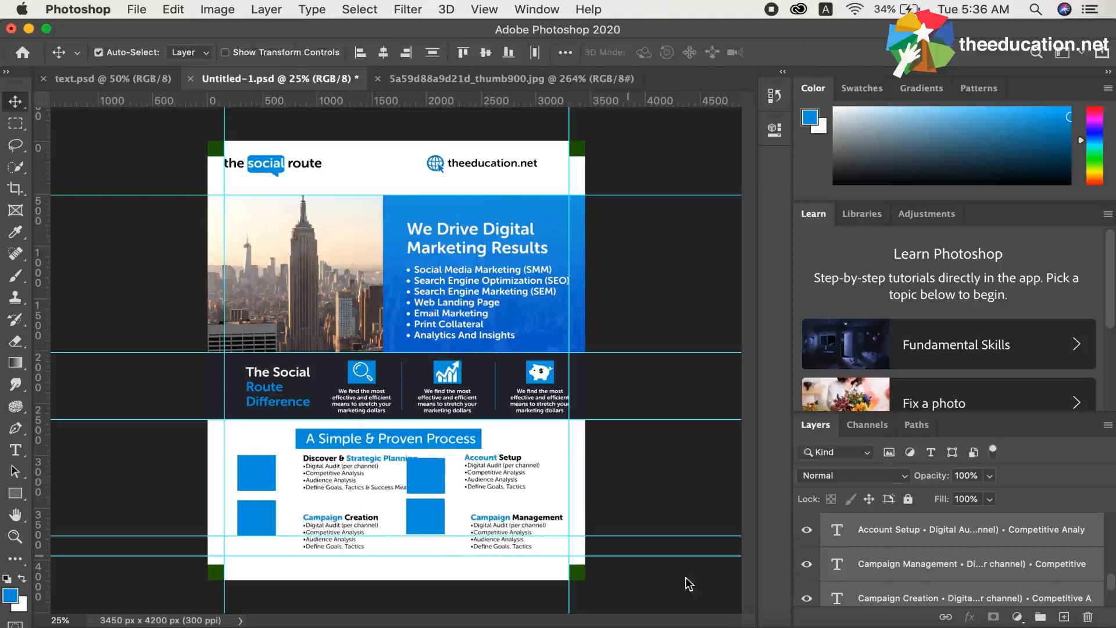
Step: Place the Discover & Strategic Planning text block directly beside the upper-left icon box
scroll(910, 532, up, 2)
click(884, 559)
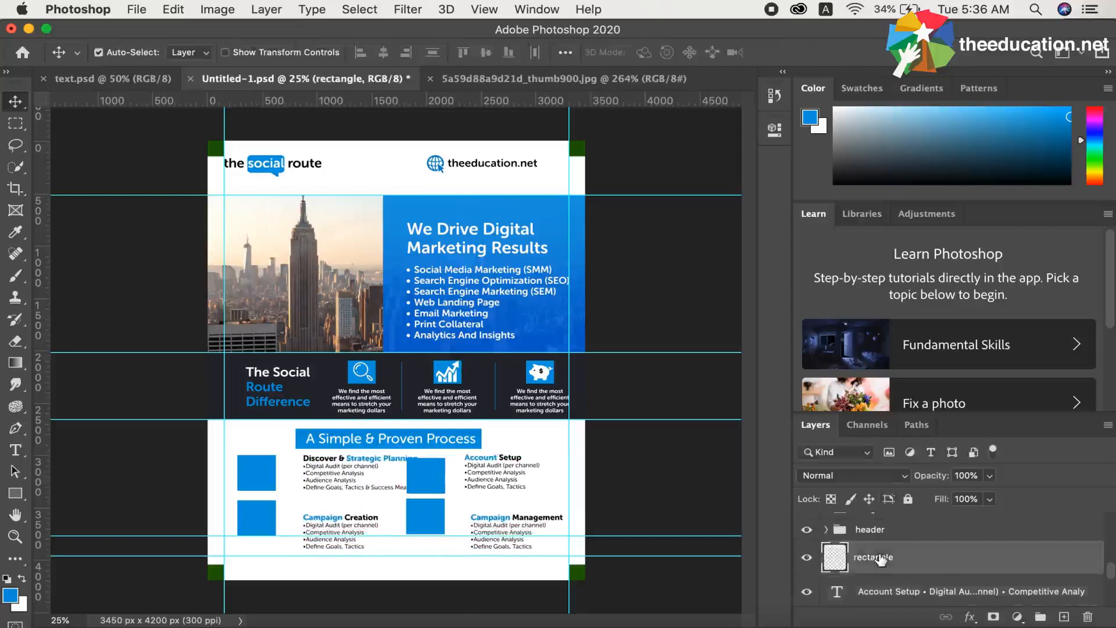
scroll(881, 558, down, 1)
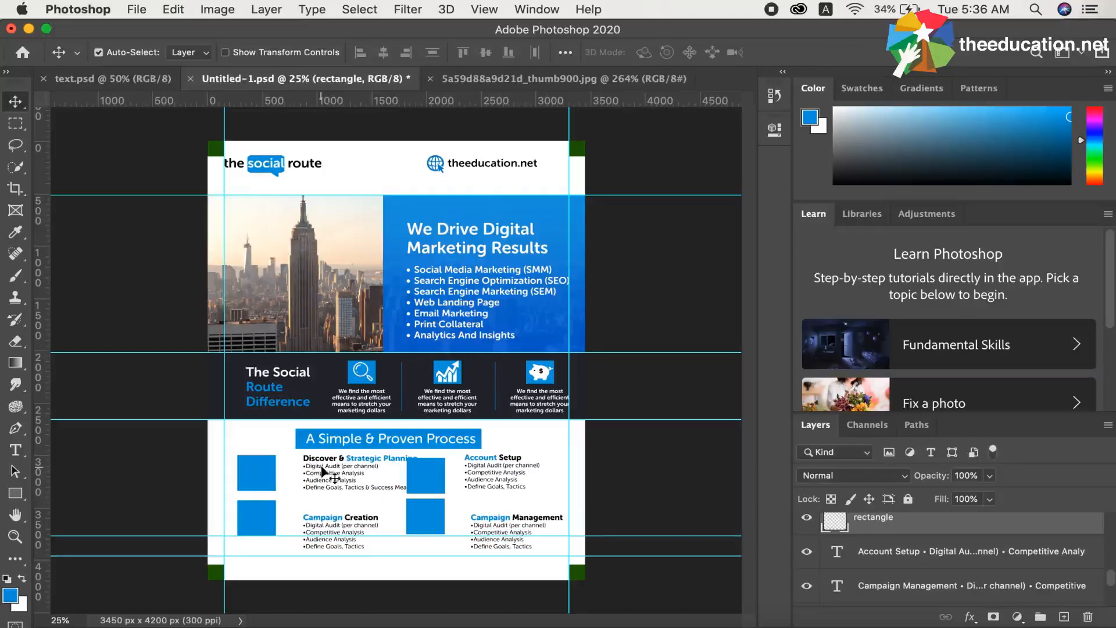
drag(322, 472, 301, 472)
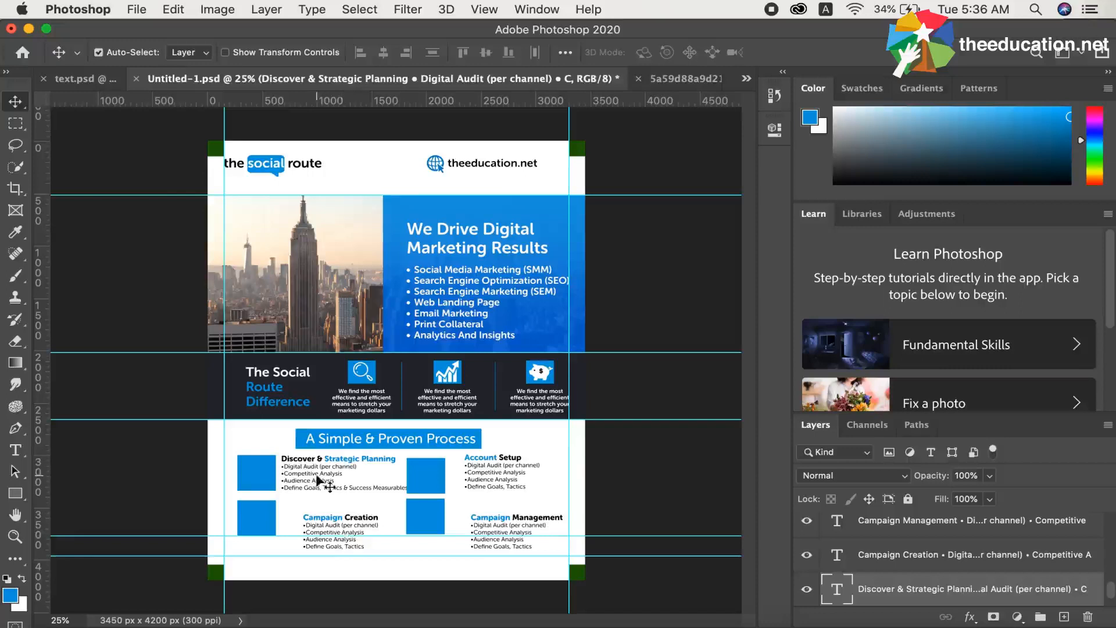
drag(315, 480, 317, 481)
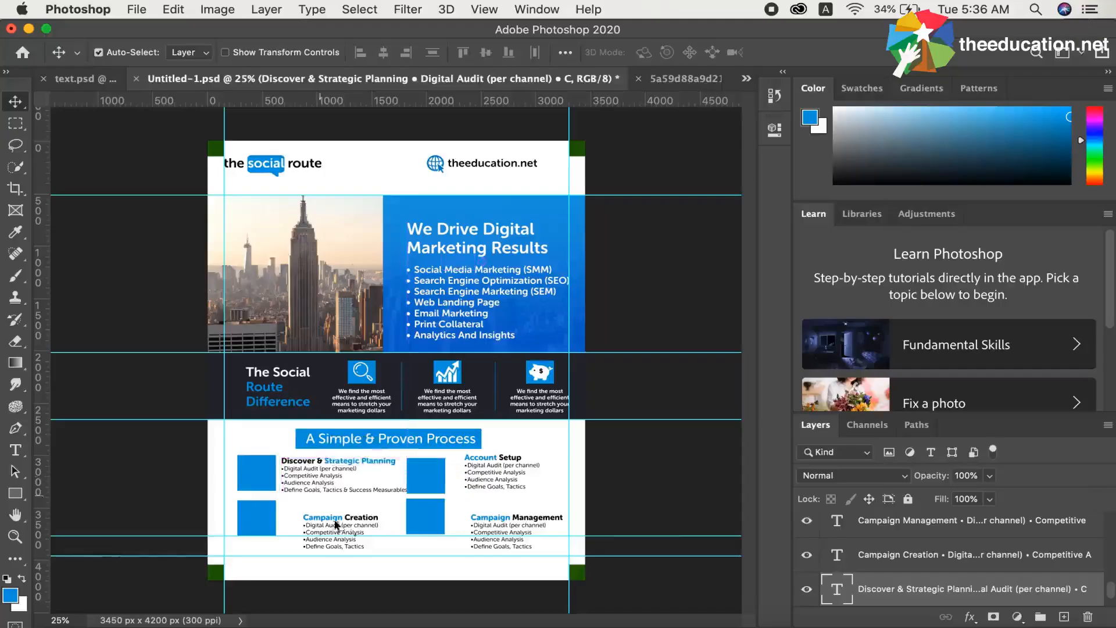
Step: Place the Campaign Creation, Campaign Management and Account Setup text blocks beside their matching icon boxes
drag(332, 527, 314, 520)
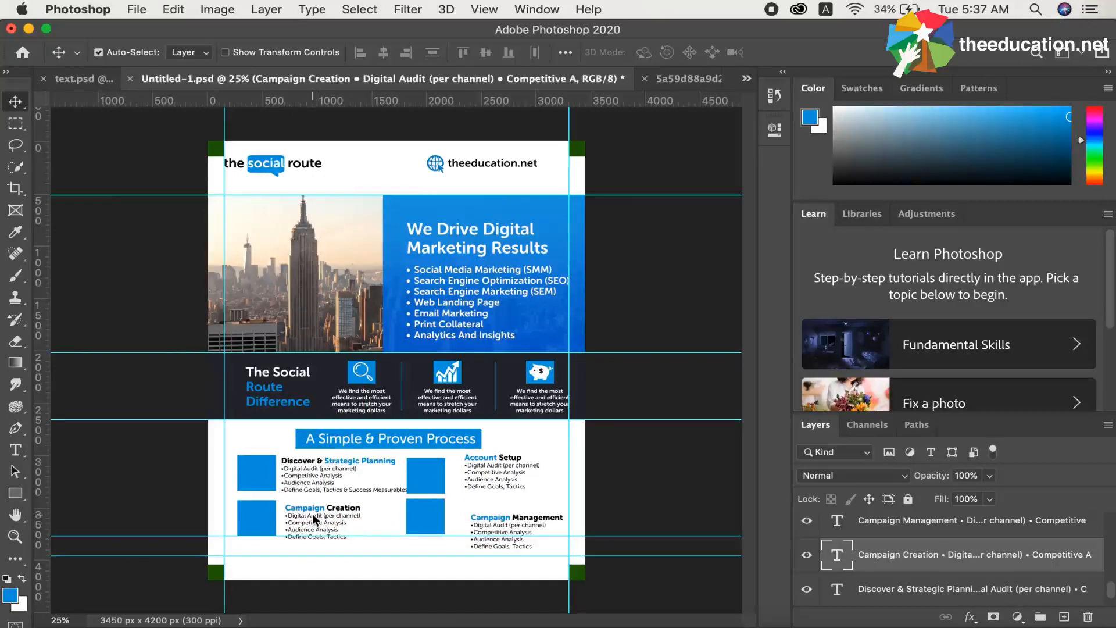
drag(484, 532, 465, 518)
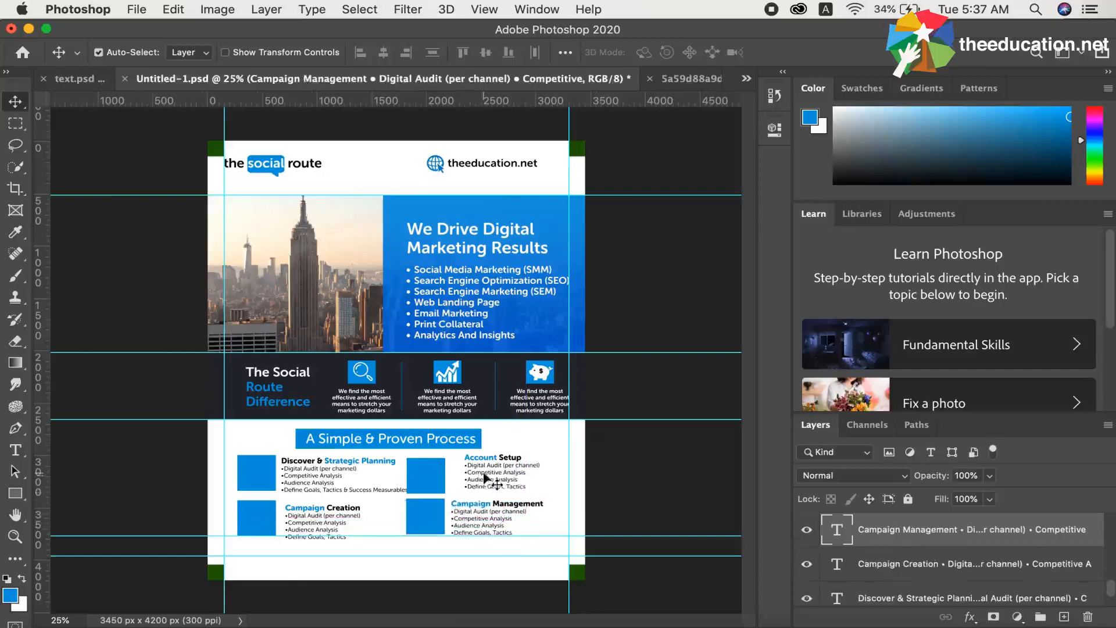
drag(482, 480, 470, 482)
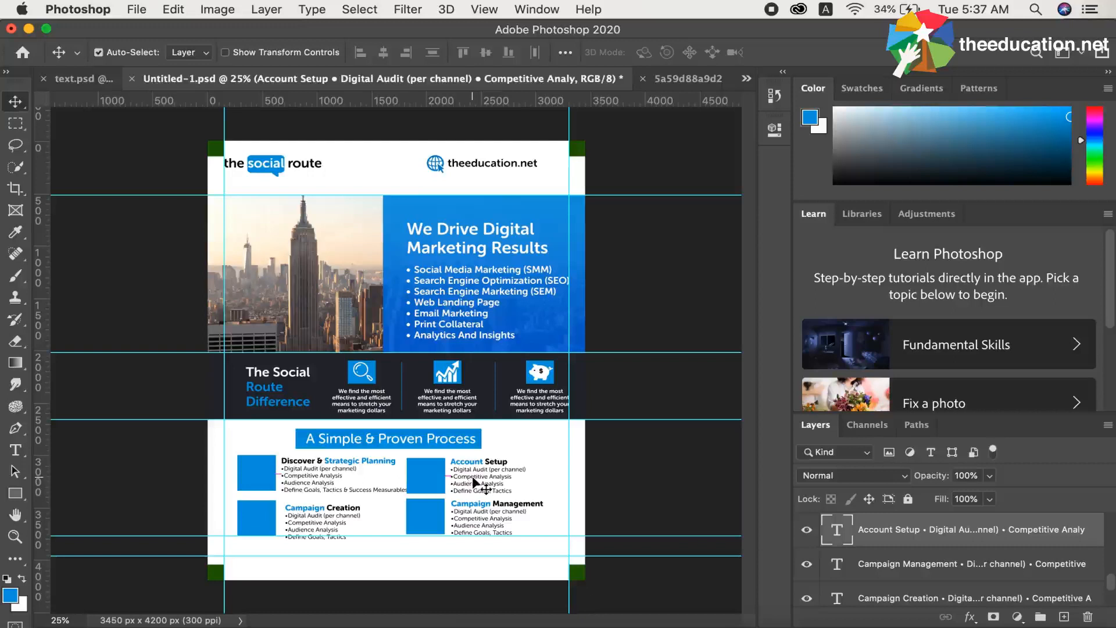
Step: Shift the two right-hand icon boxes together with their text blocks rightward, clear of the Discover & Strategic Planning text
click(431, 483)
shift+click(430, 520)
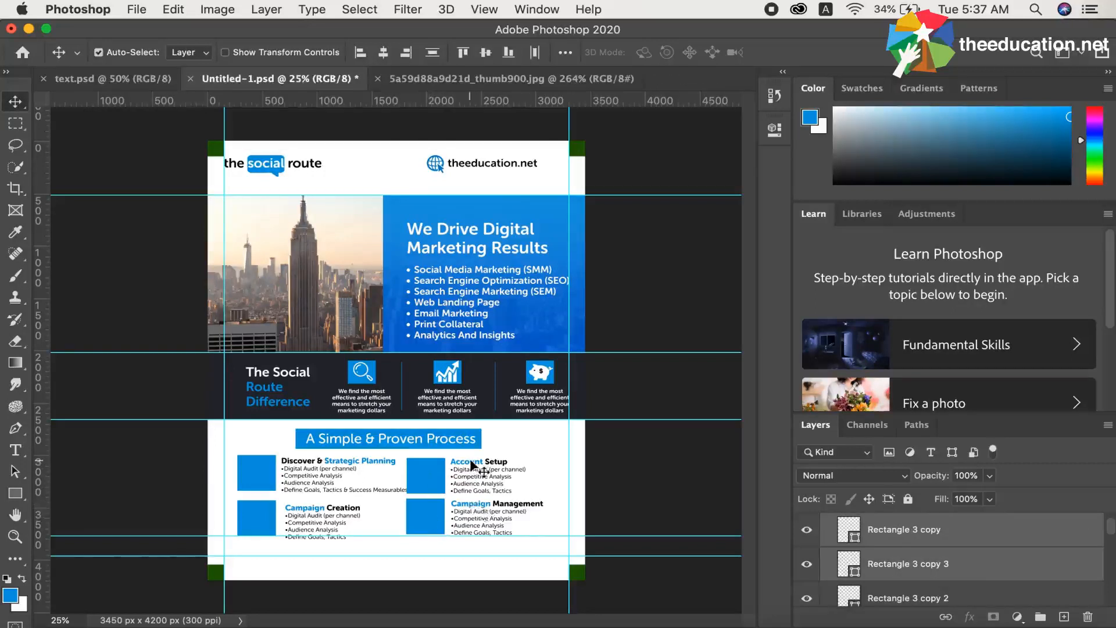
key(shift+Right)
key(shift+Right)
key(shift+Right)
key(shift+Right)
key(shift+Right)
key(shift+Right)
key(shift+Right)
key(shift+Right)
key(shift+Right)
key(shift+Right)
key(shift+Right)
key(shift+Right)
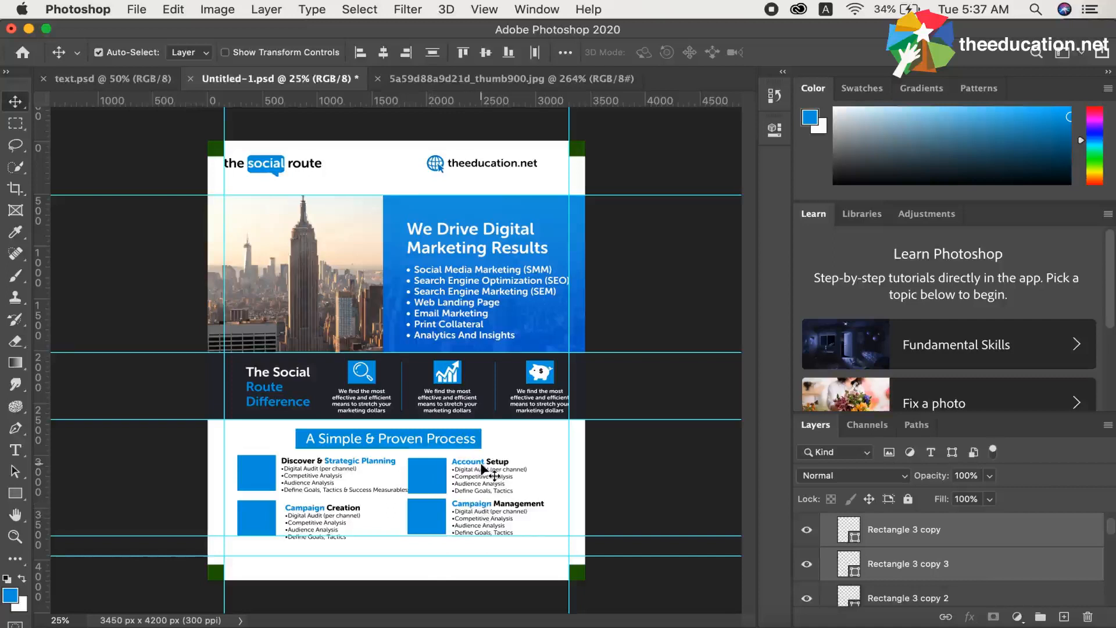
key(shift+Right)
key(shift+Right)
key(shift+Right)
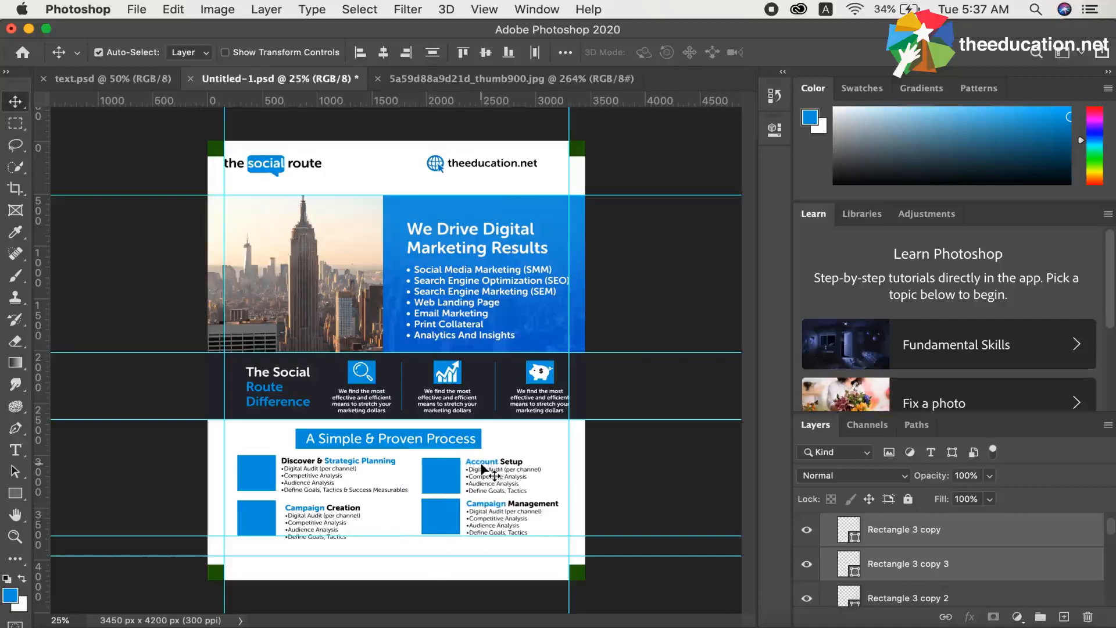